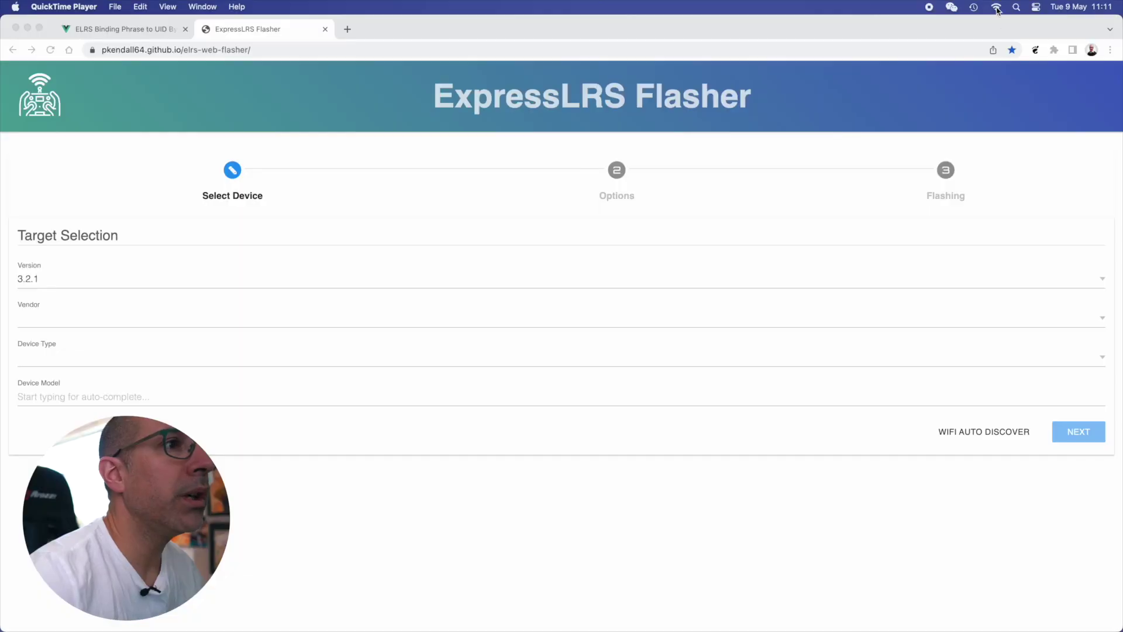
- Join the ExpressLRS RX Wi-Fi network from the macOS menu bar
left_click(996, 8)
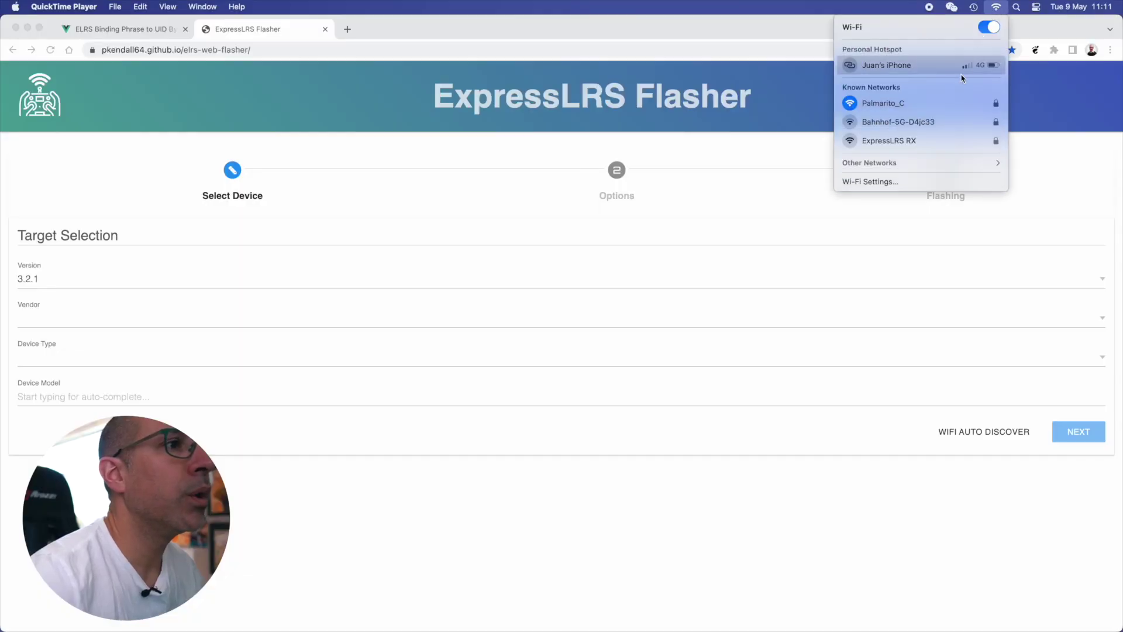
left_click(934, 142)
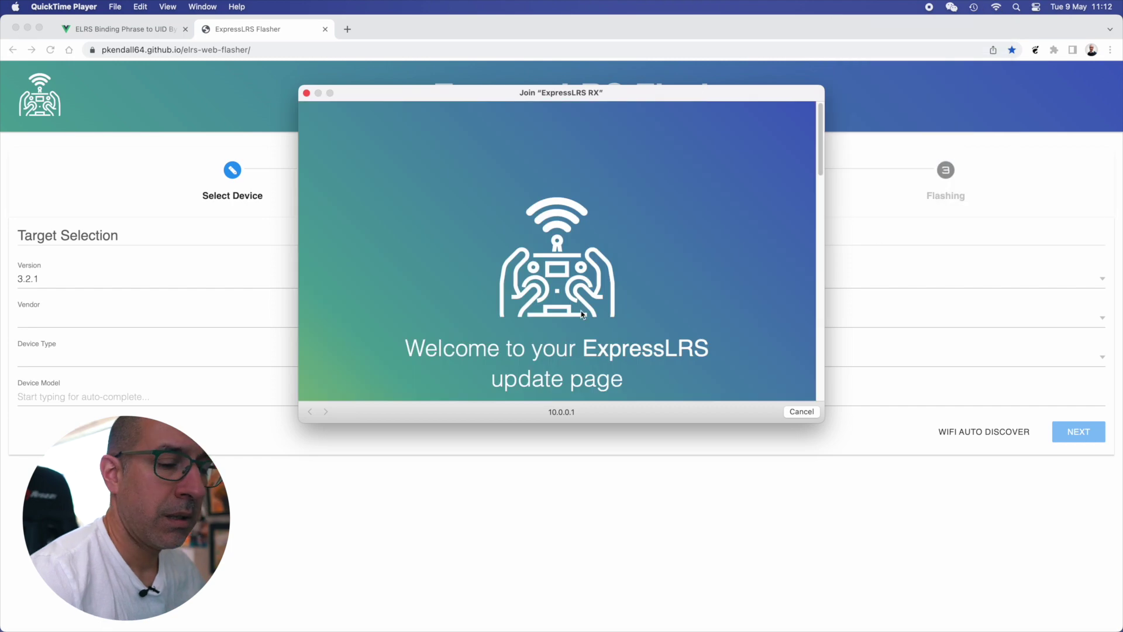
scroll(579, 293, "down", 5)
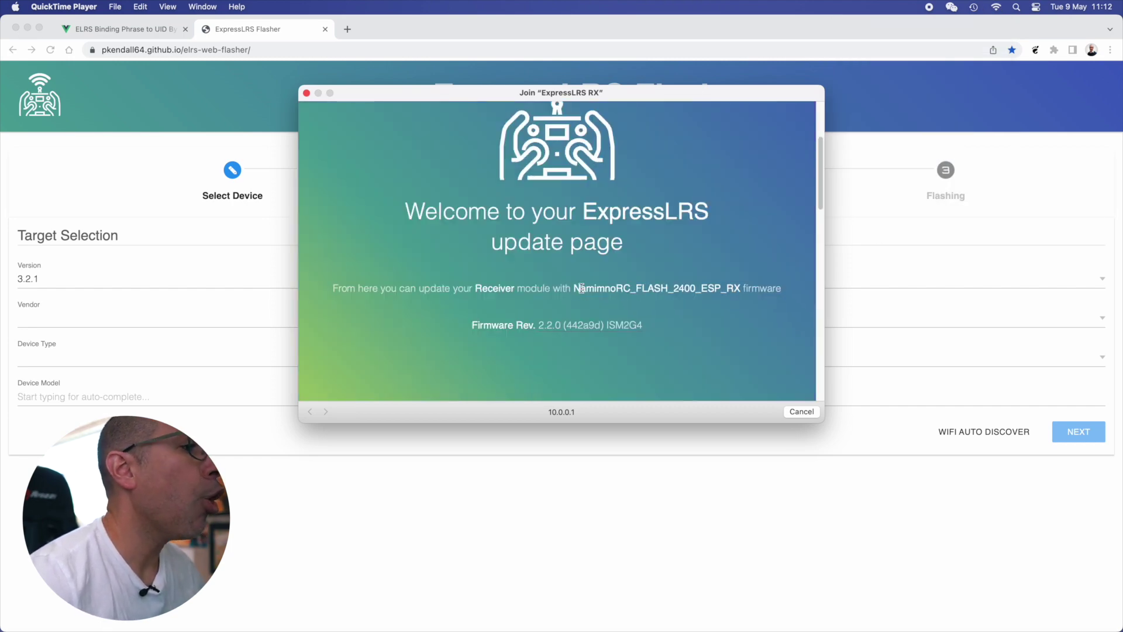
scroll(581, 288, "down", 1)
scroll(581, 288, "down", 5)
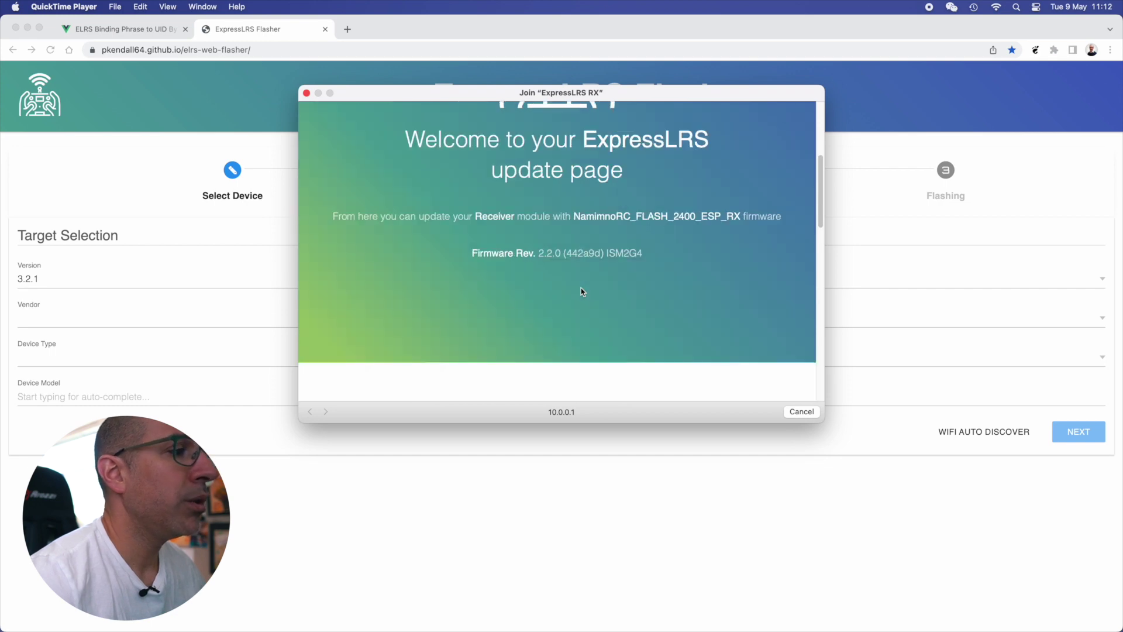
scroll(581, 288, "down", 10)
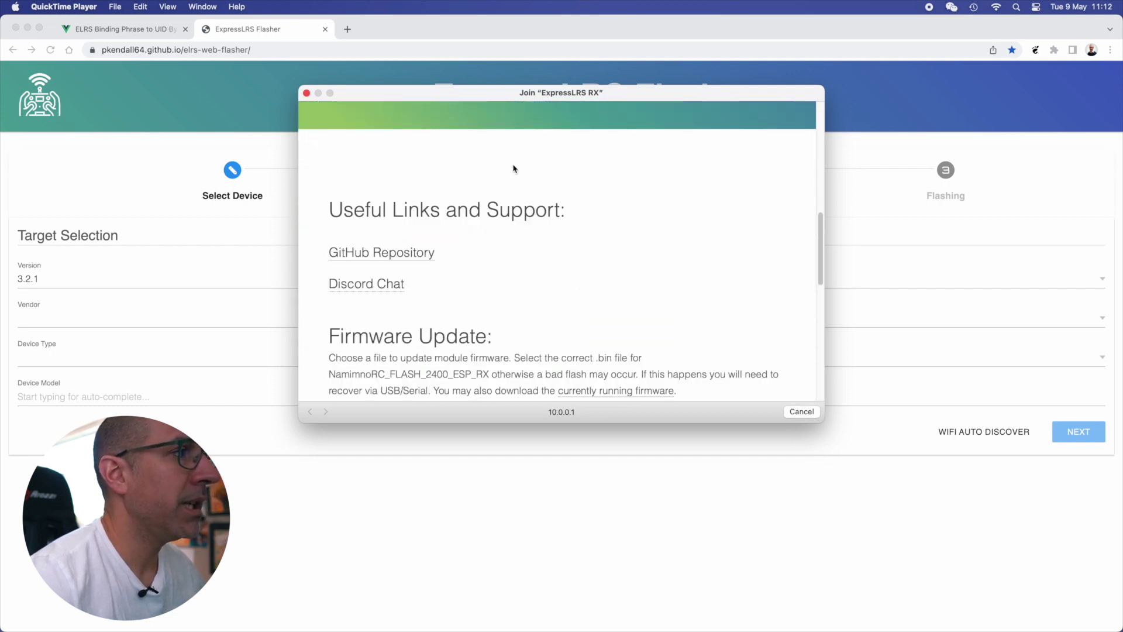
- Load the receiver page at 10.0.0.1 in a new Chrome tab, showing firmware 2.2.0
left_click(351, 32)
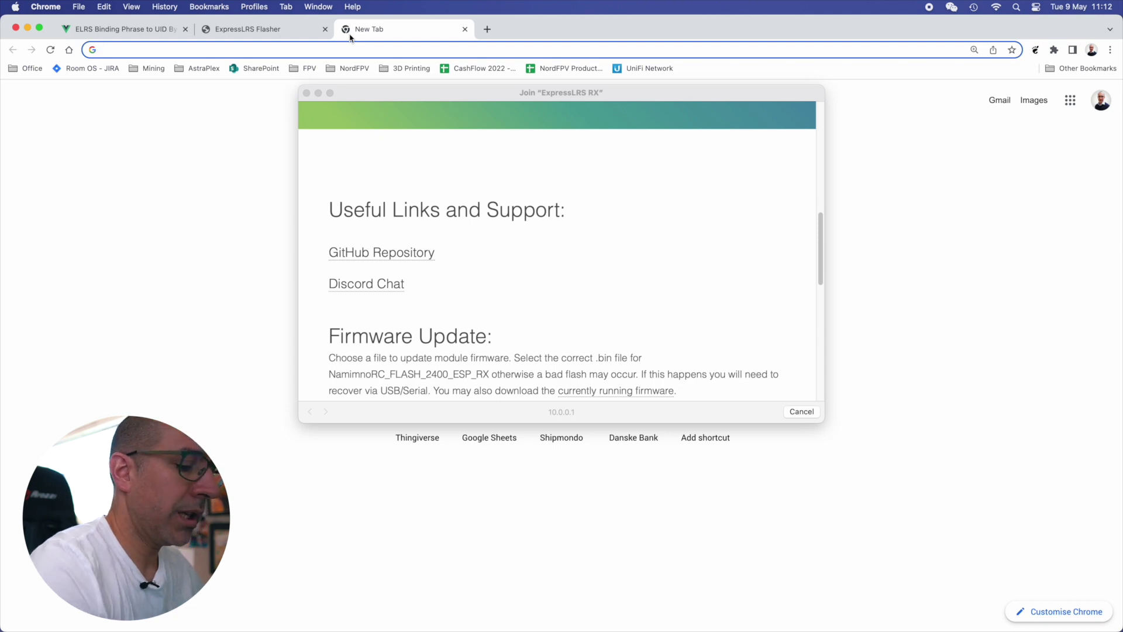
type("10.0.0")
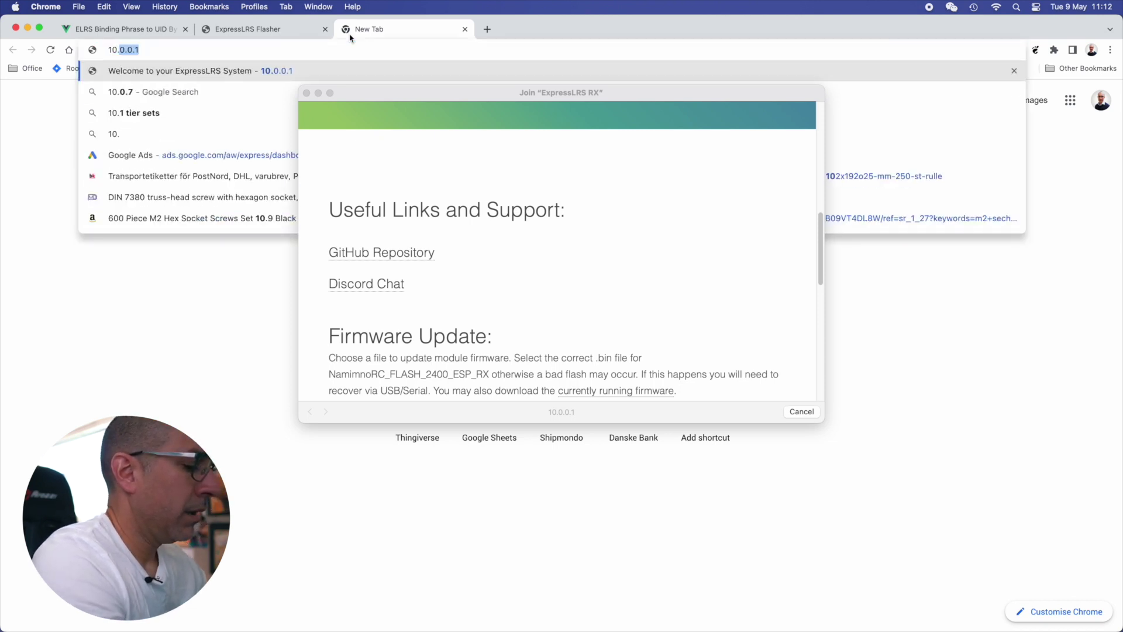
type(".1")
key("Return")
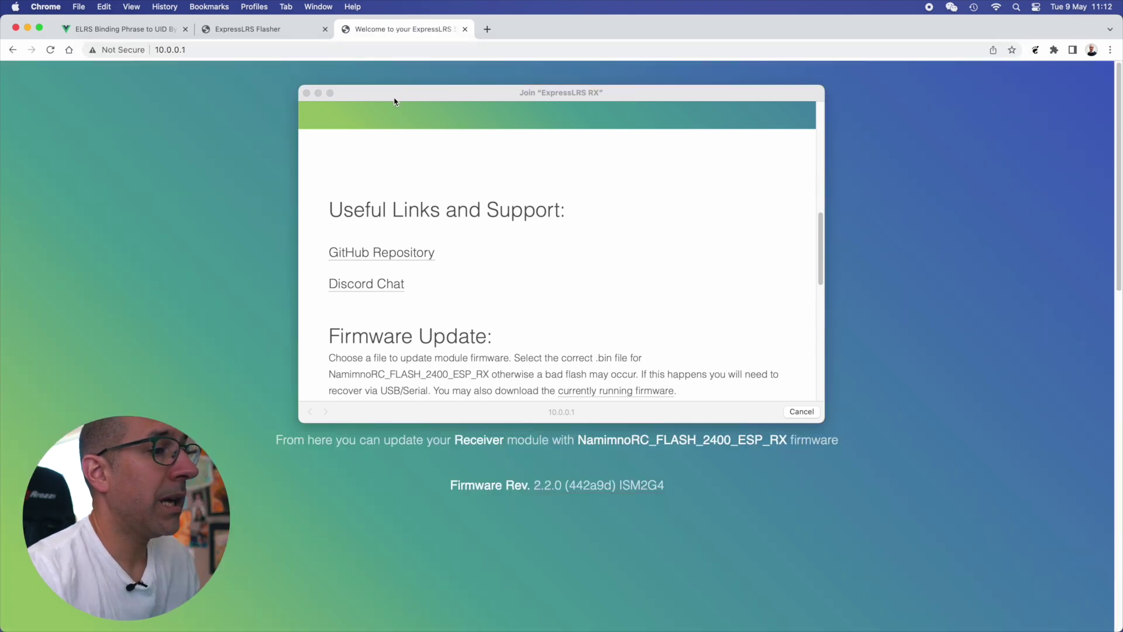
left_click_drag(394, 102, 342, 107)
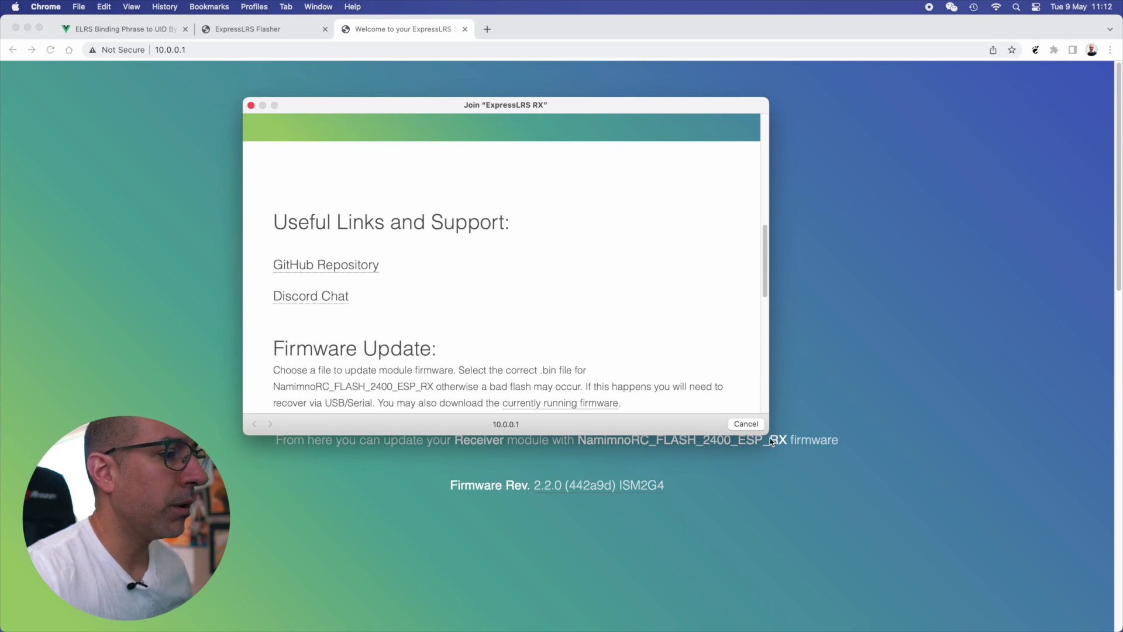
scroll(684, 373, "down", 3)
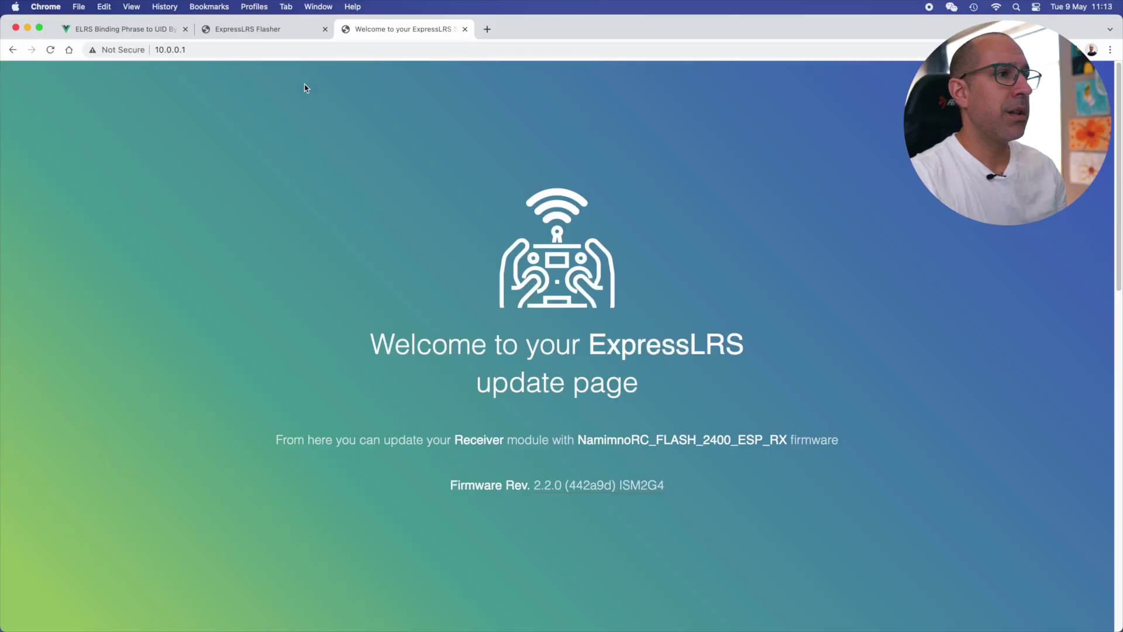
- Select version 3.2.1, vendor NamimnoRC, 2.4GHz Receiver, model NamimnoRC Flash ESP 2.4GHz RX, then continue
left_click(257, 30)
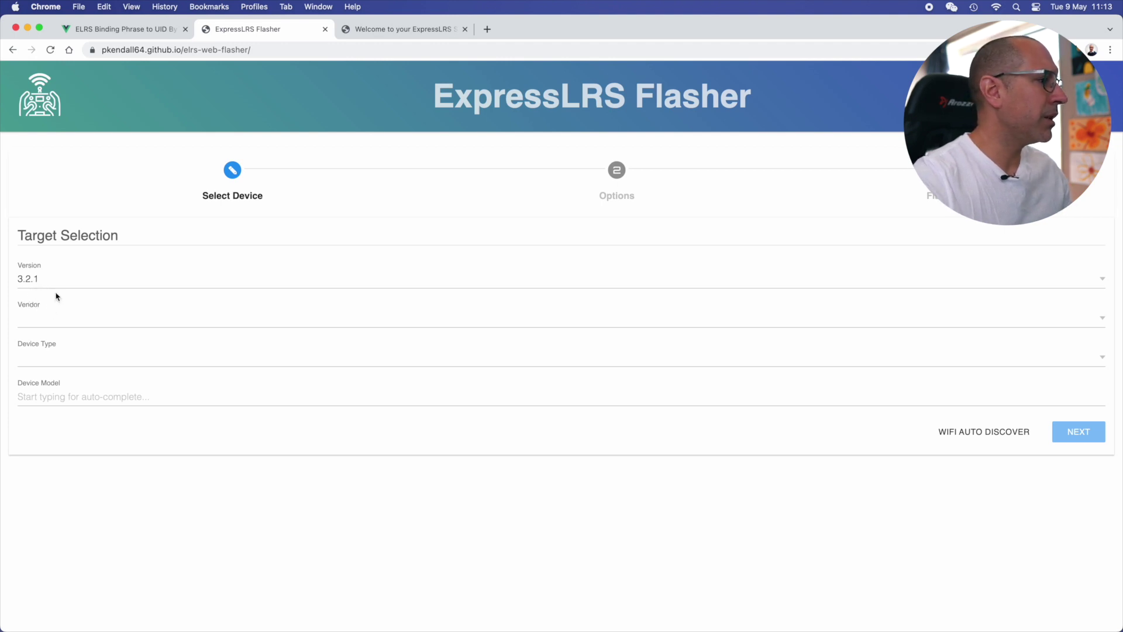
left_click(57, 286)
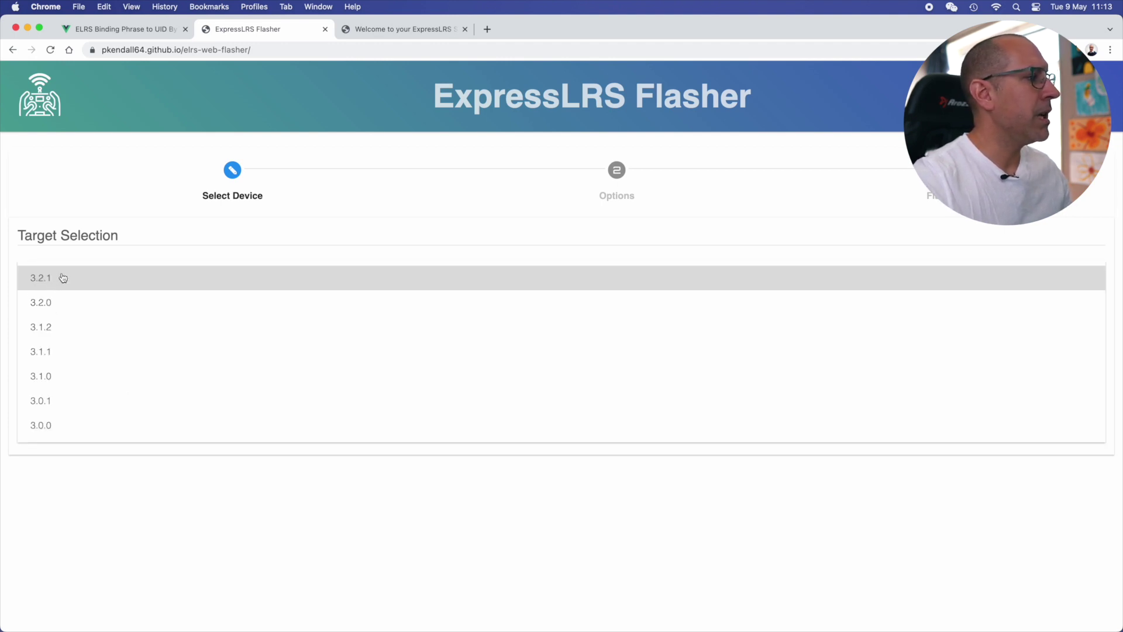
left_click(67, 278)
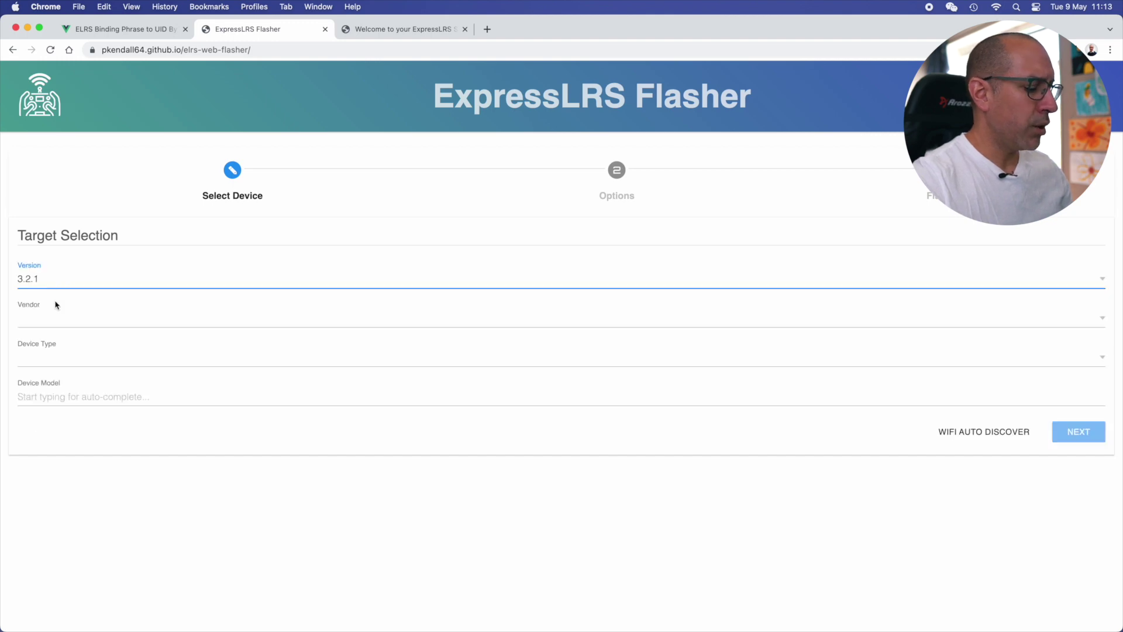
left_click(55, 323)
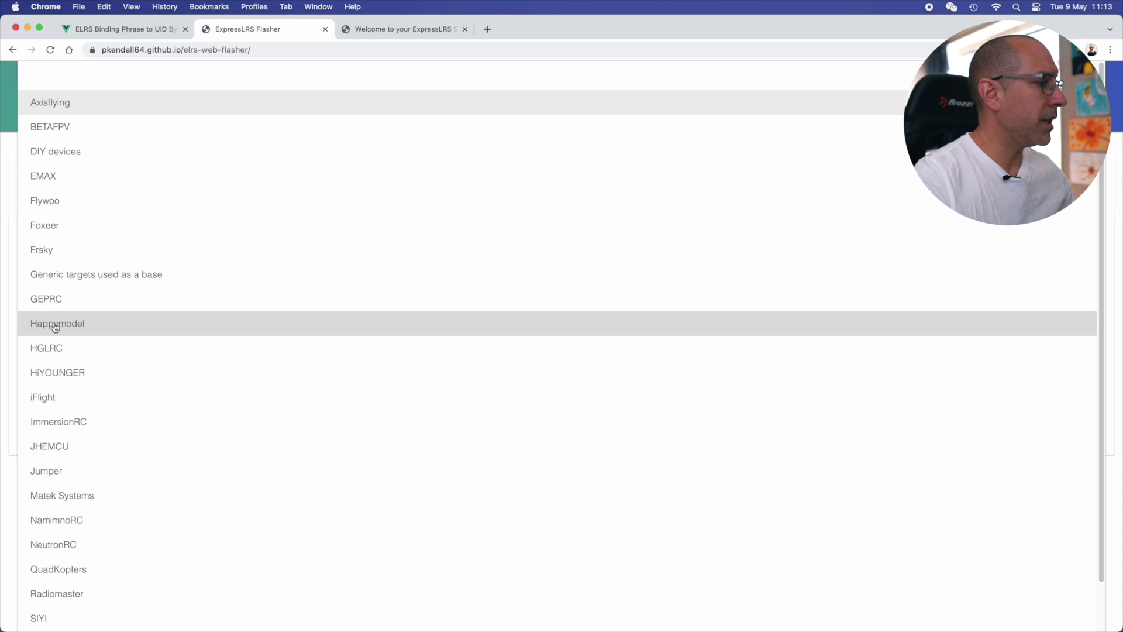
left_click(54, 513)
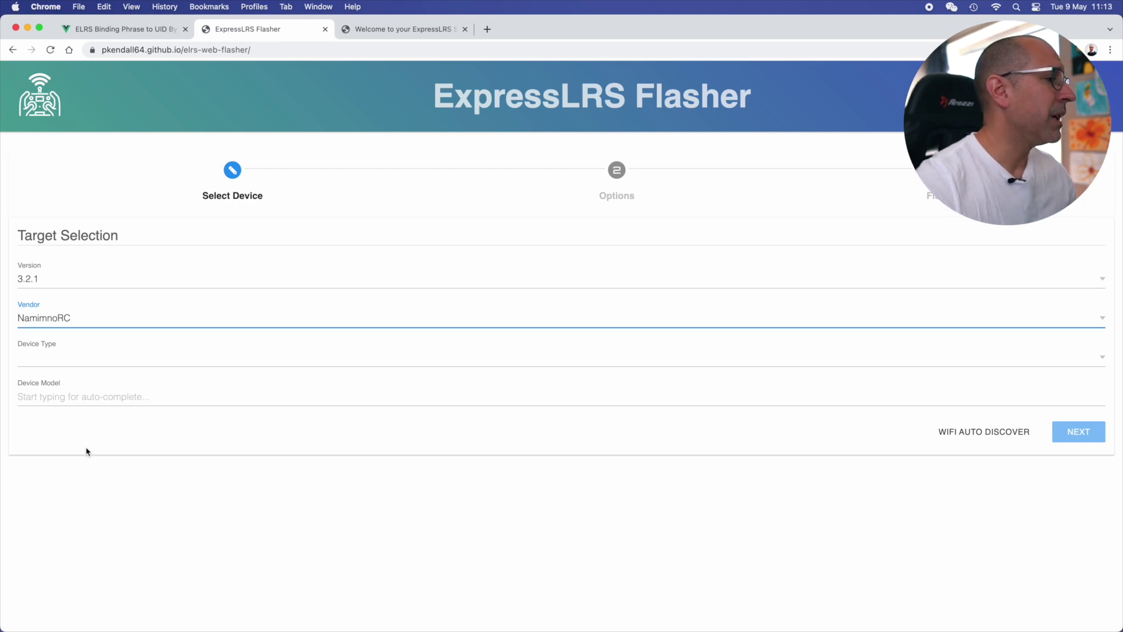
left_click(77, 369)
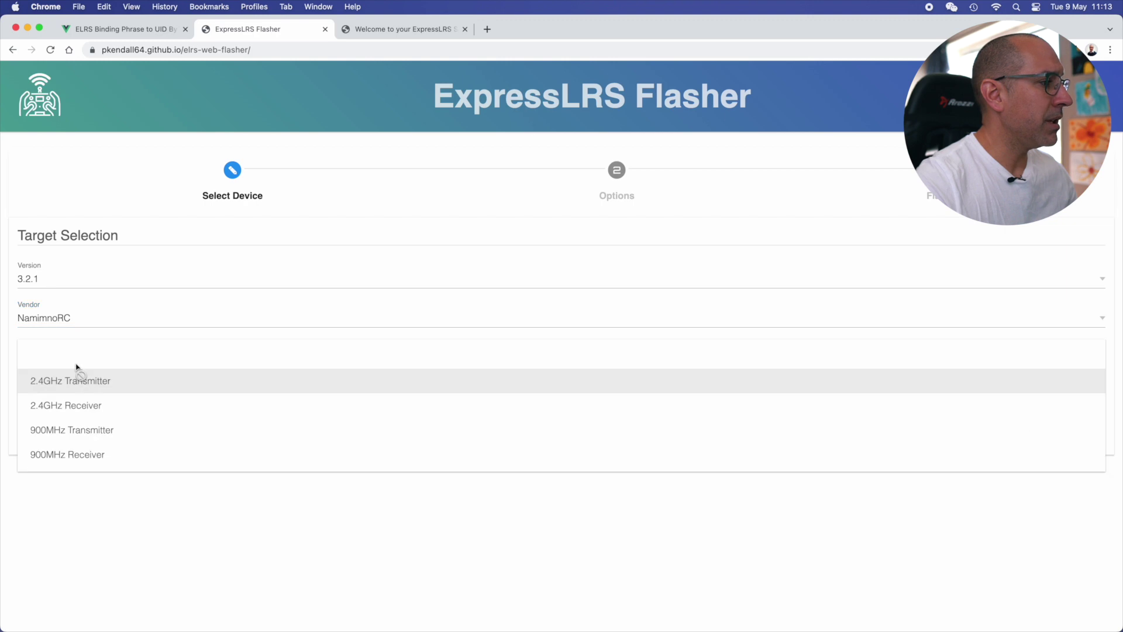
left_click(91, 408)
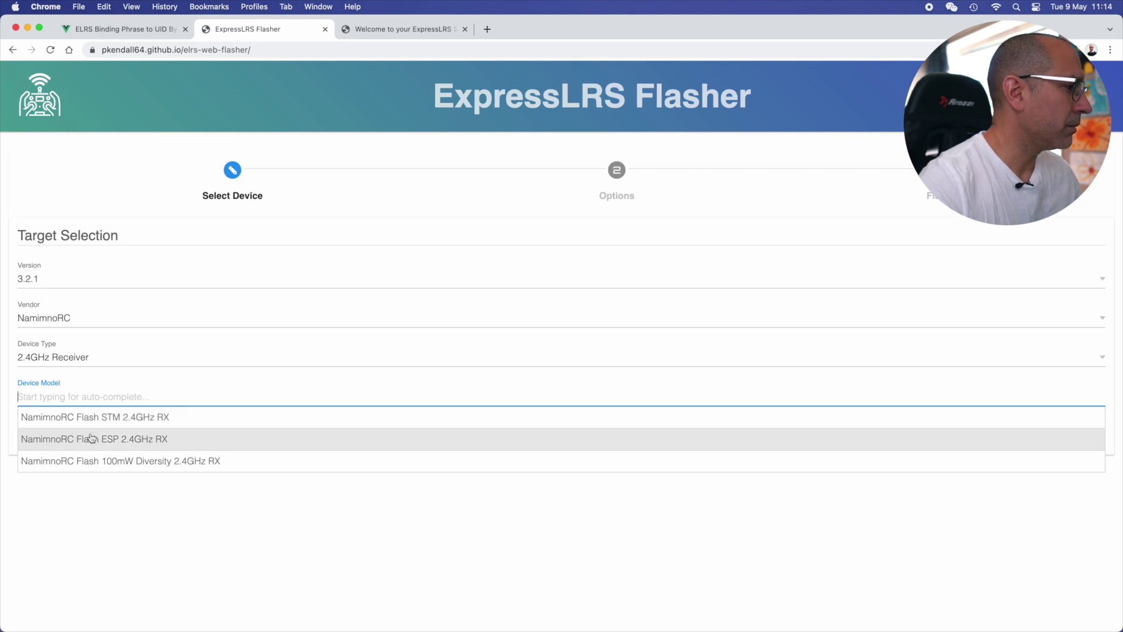
left_click(92, 438)
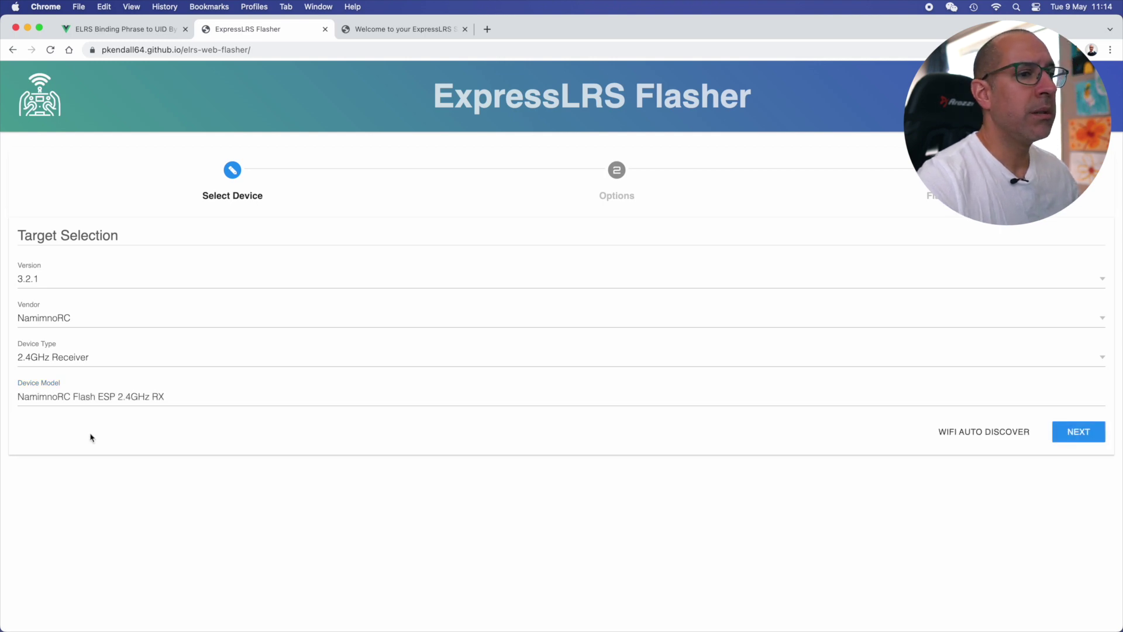
left_click(1084, 439)
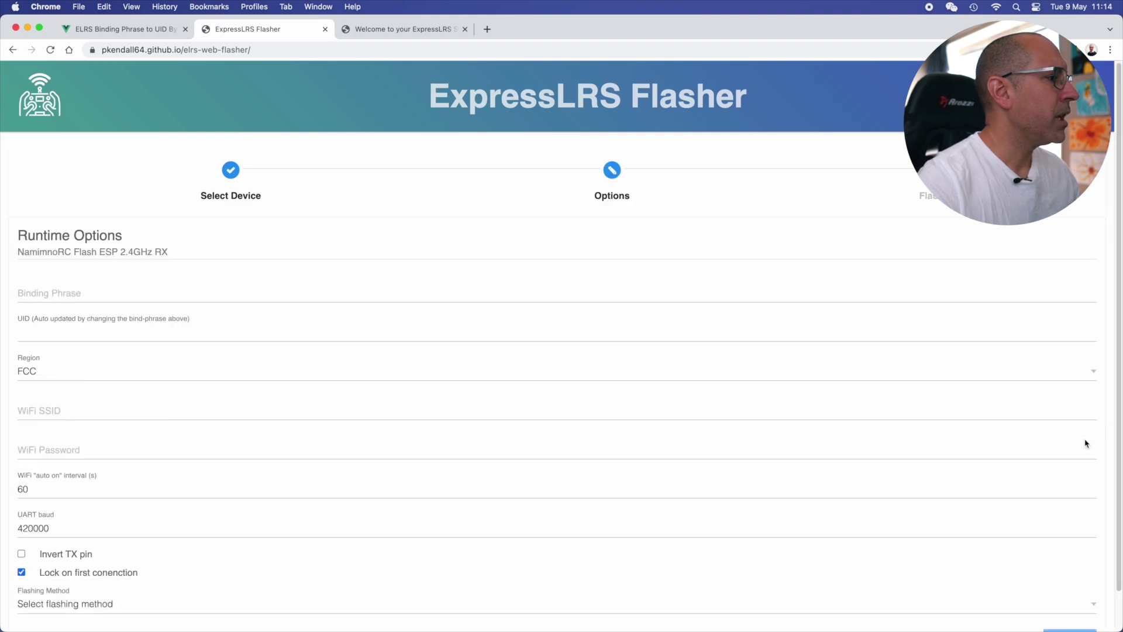
- Enter binding phrase NordFPV and keep FCC as the regulatory region
left_click(154, 287)
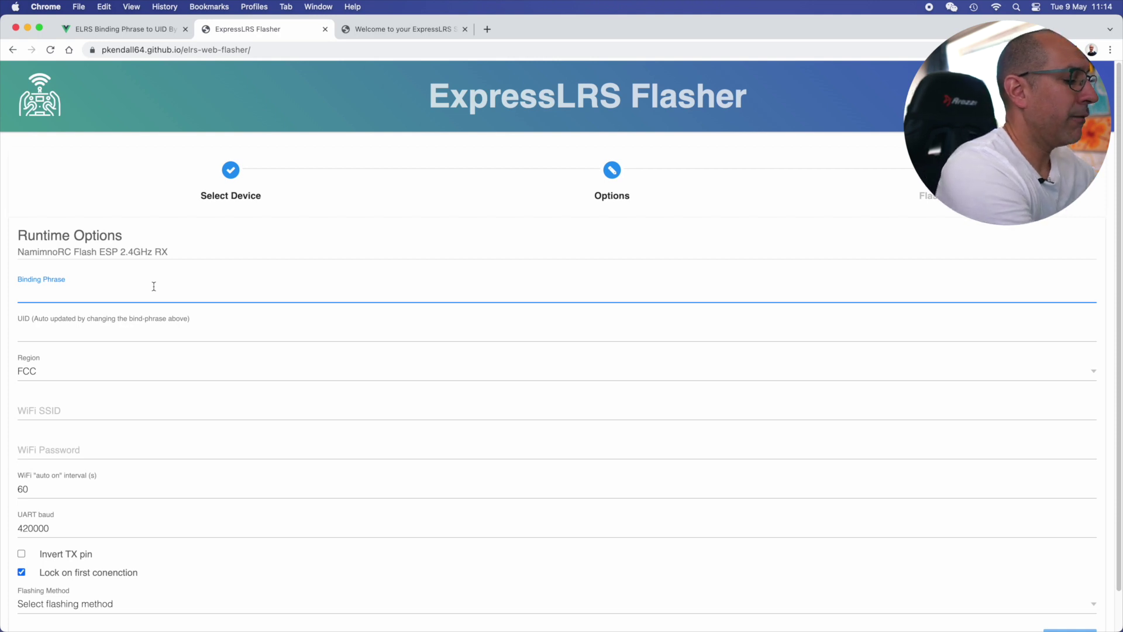
type("Nor")
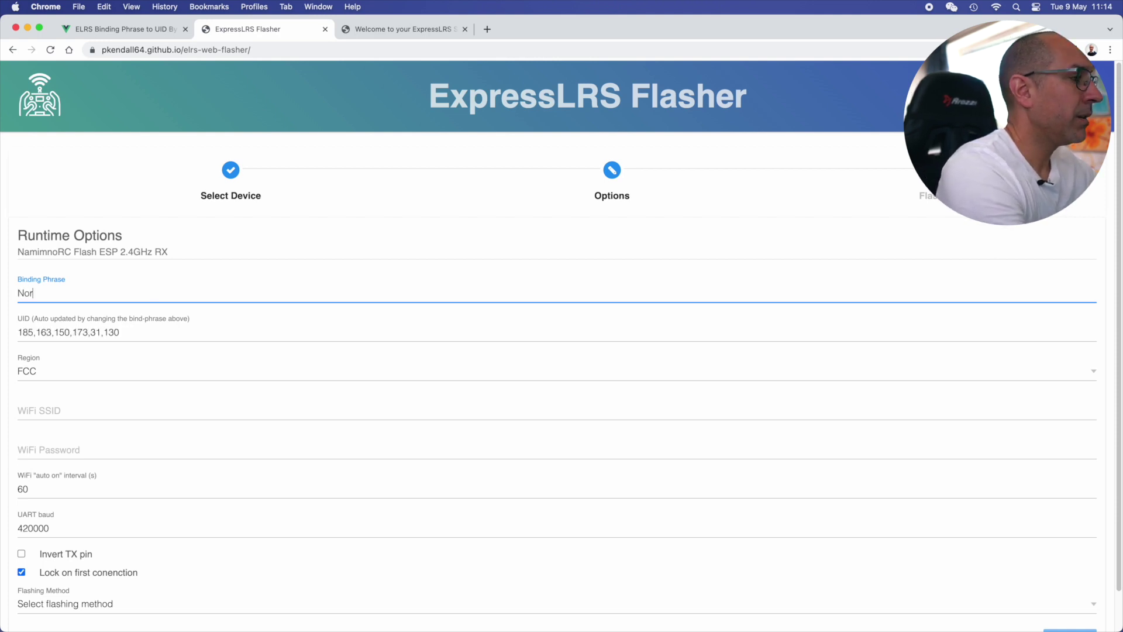
type("dFPV")
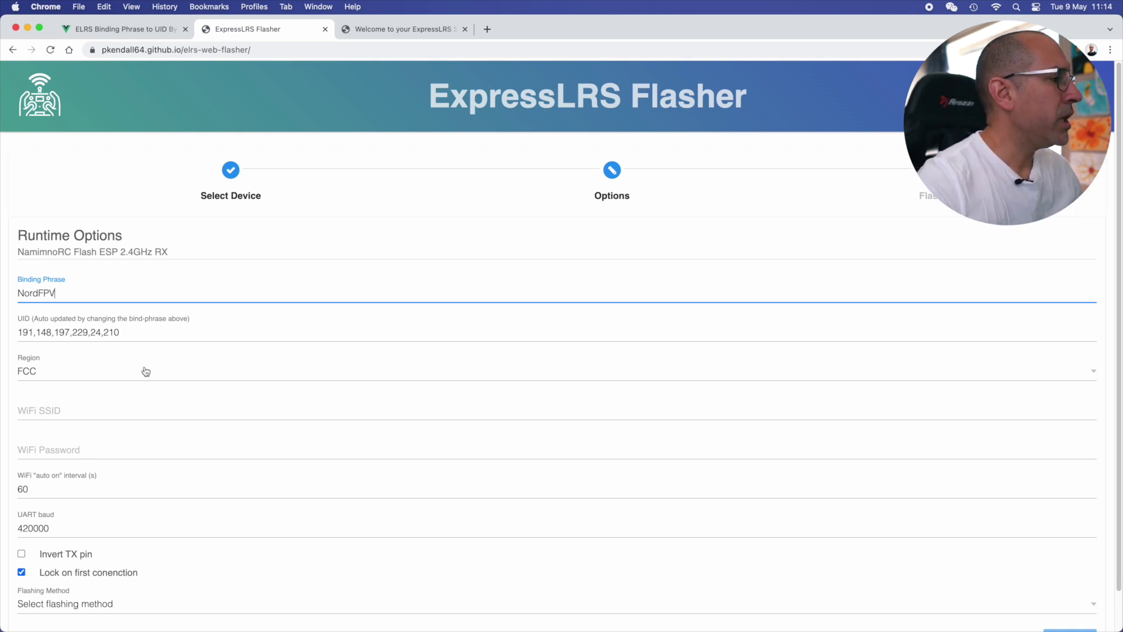
left_click(38, 376)
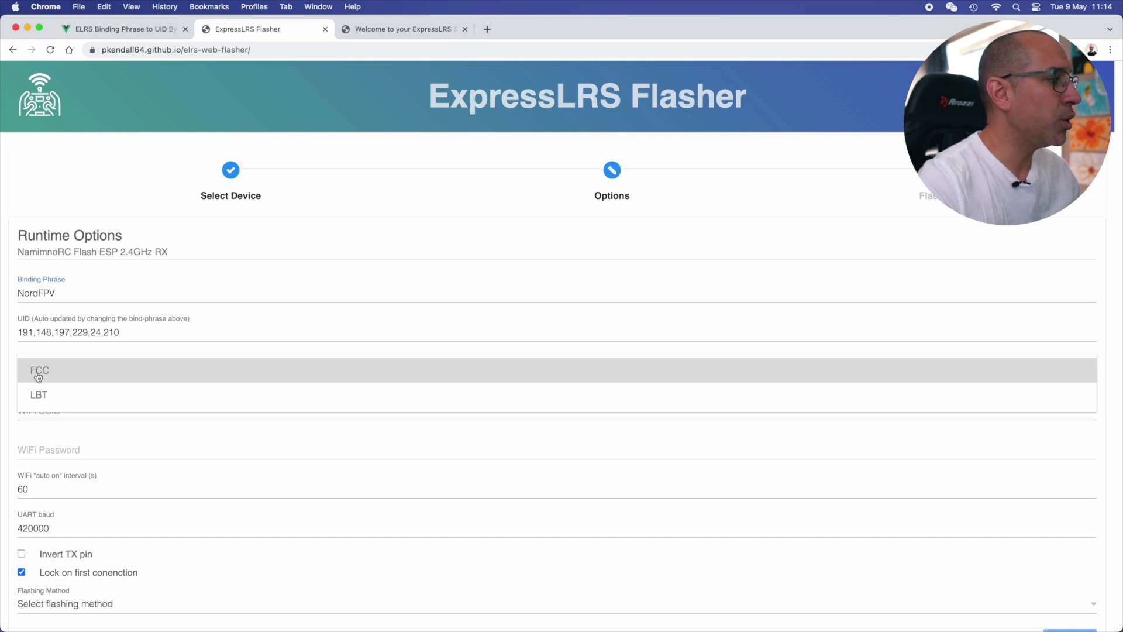
left_click(42, 376)
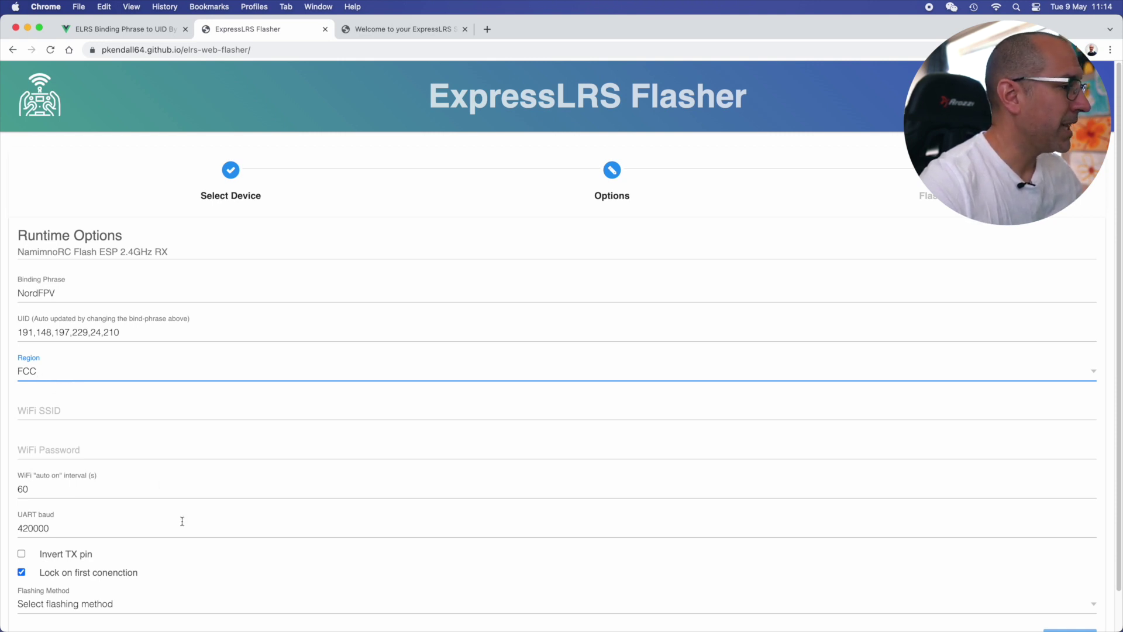
- Set the flashing method to Local Download and download firmware.bin
scroll(182, 521, "down", 2)
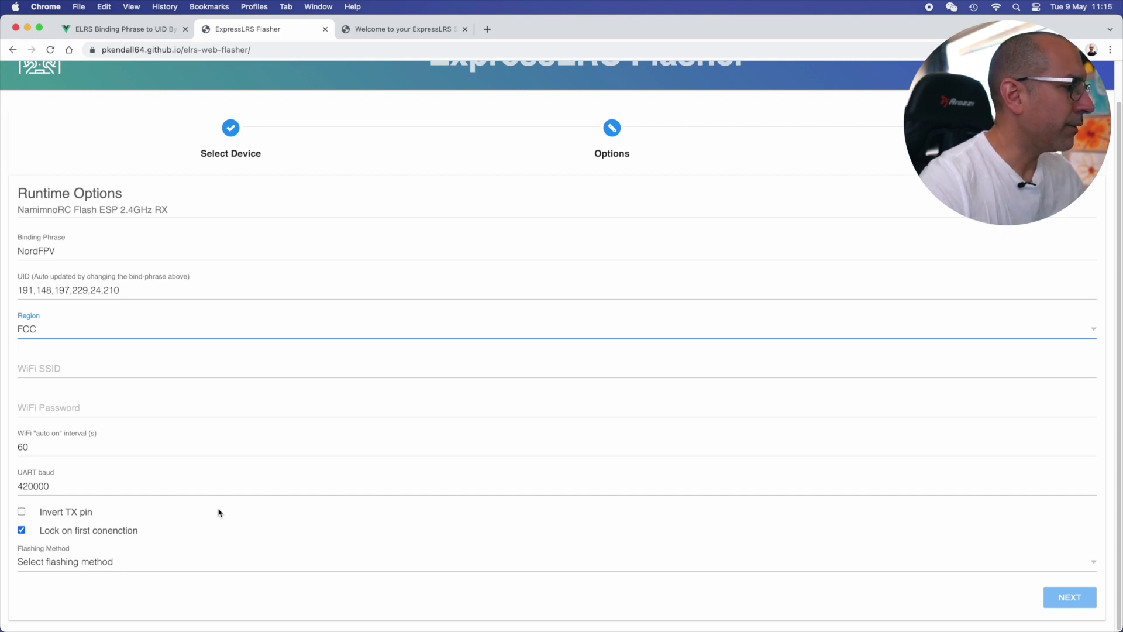
left_click(37, 568)
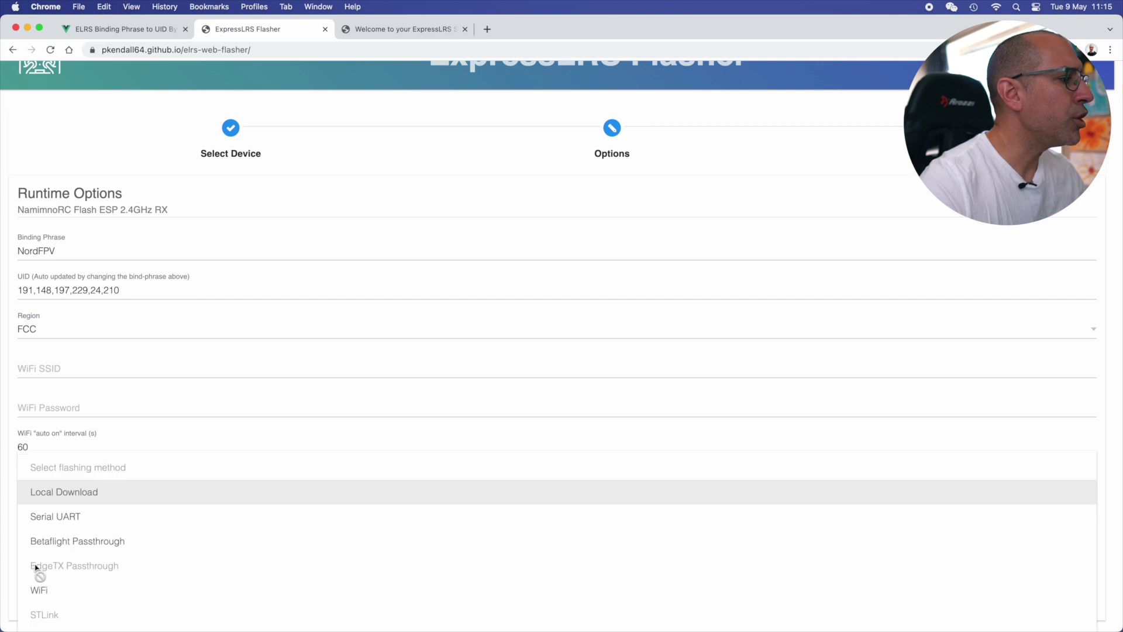
left_click(89, 497)
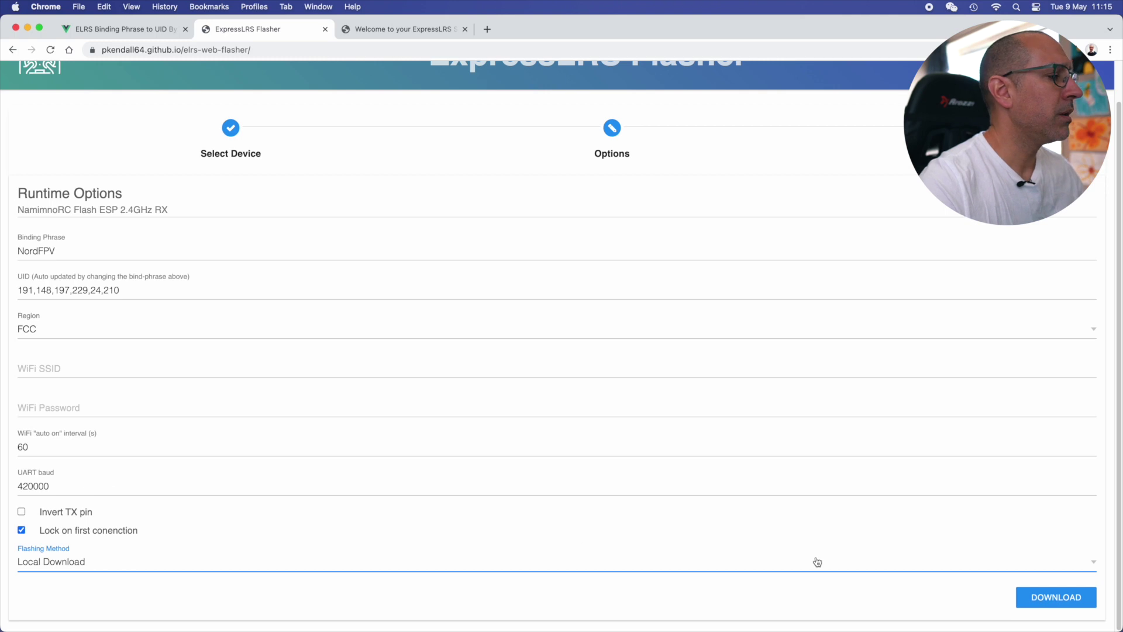
left_click(1053, 599)
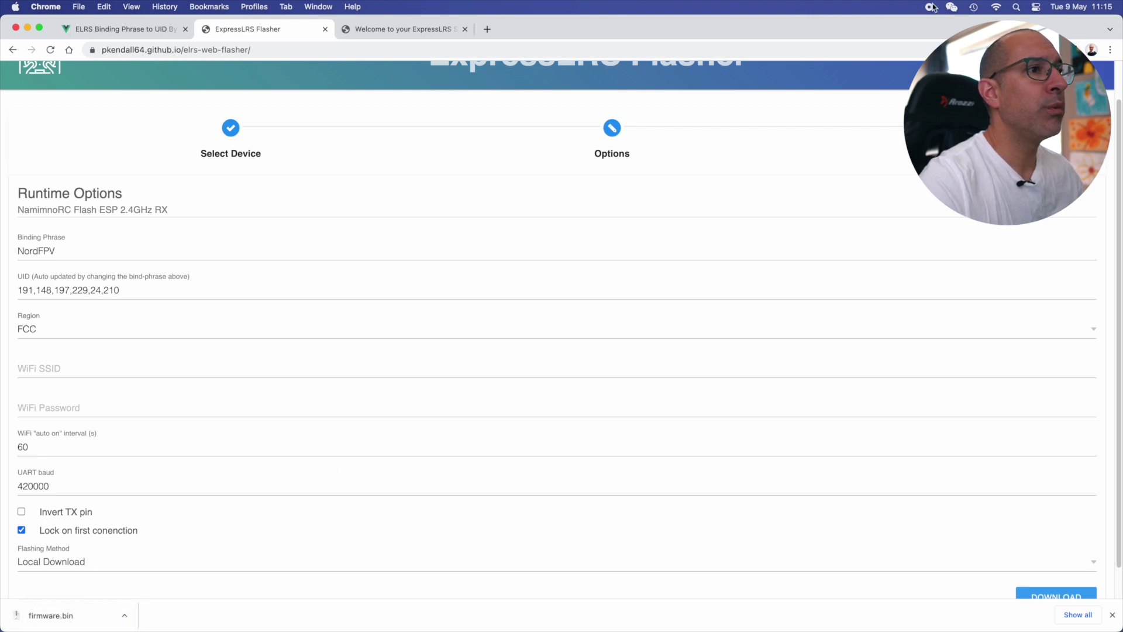
- Rejoin the receiver's ExpressLRS RX Wi-Fi network
left_click(996, 7)
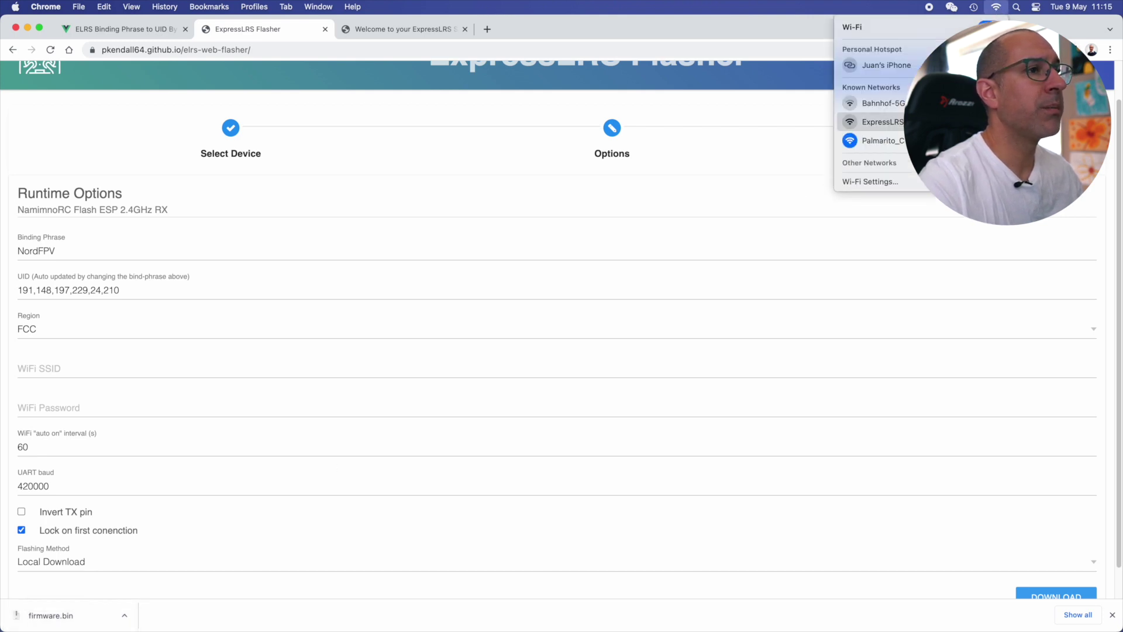
left_click(924, 122)
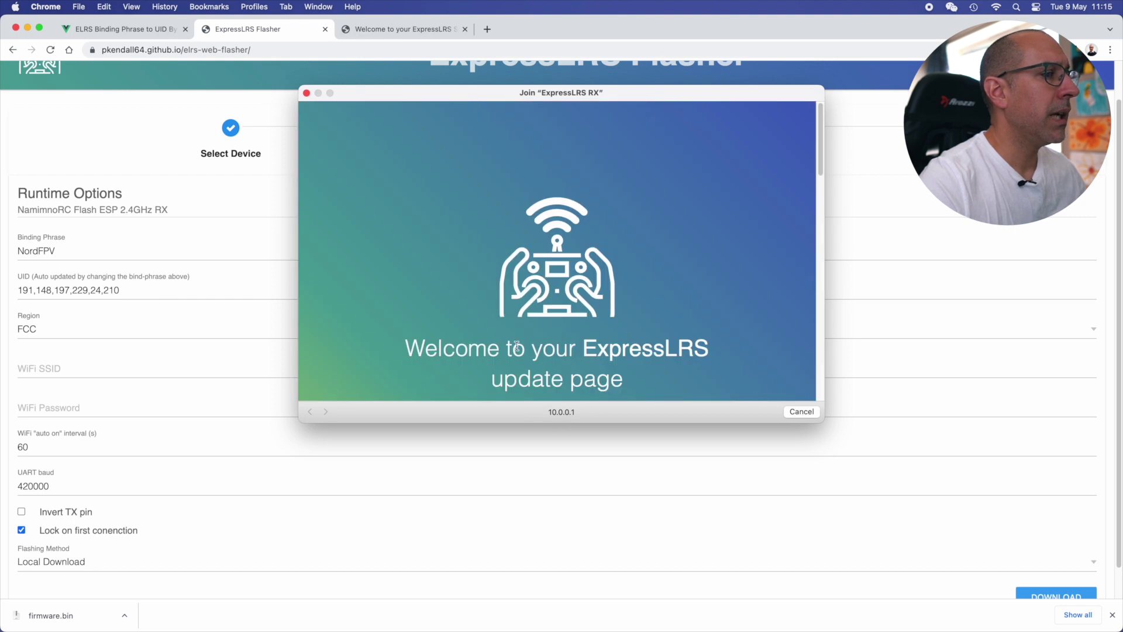
scroll(517, 346, "down", 10)
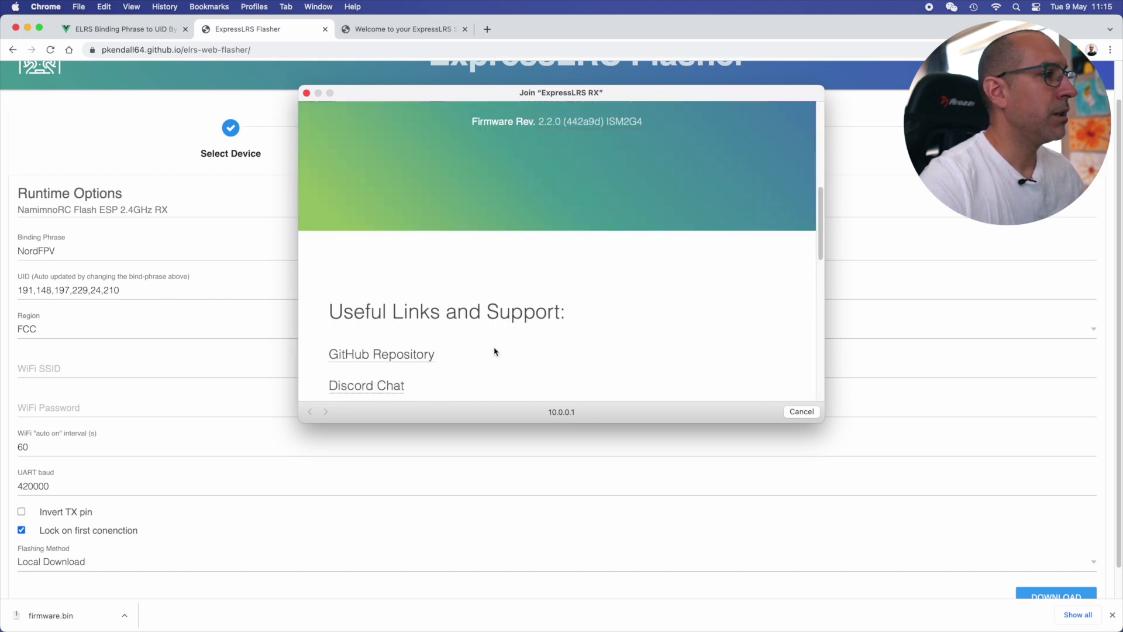
scroll(494, 351, "down", 1)
scroll(492, 348, "up", 3)
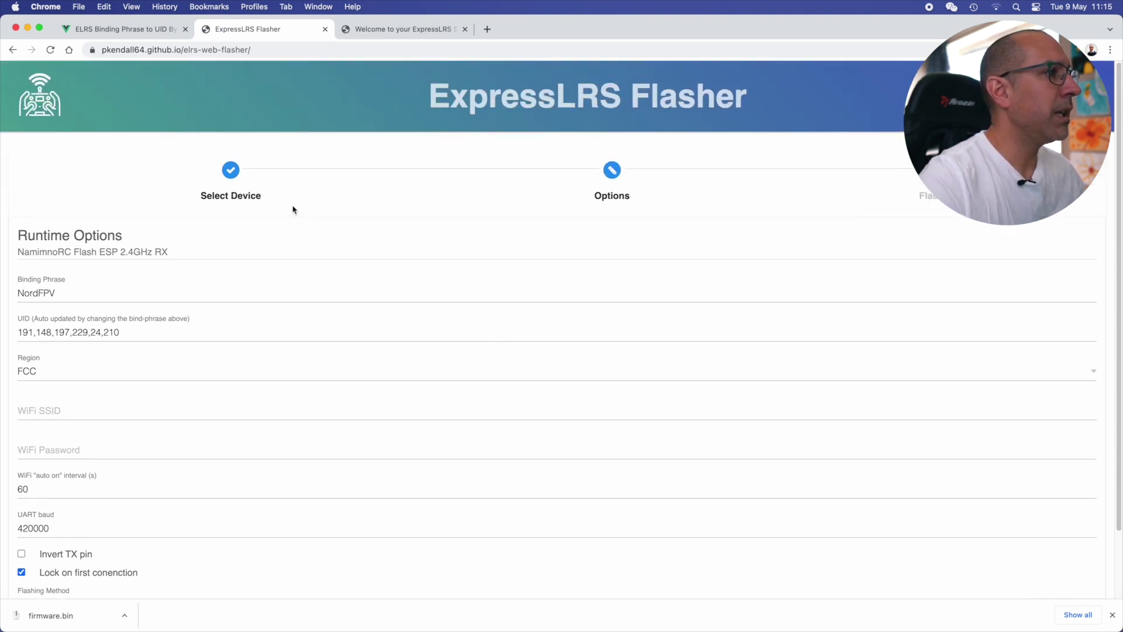
- On the 10.0.0.1 tab, open the Firmware Update section's file chooser
left_click(400, 30)
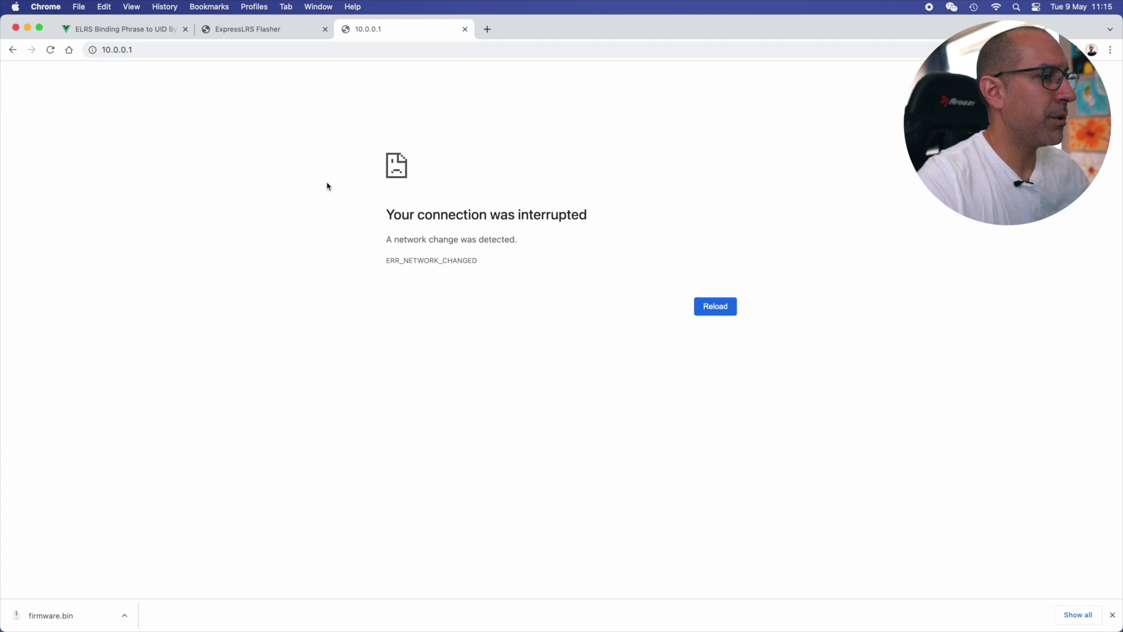
scroll(443, 250, "down", 5)
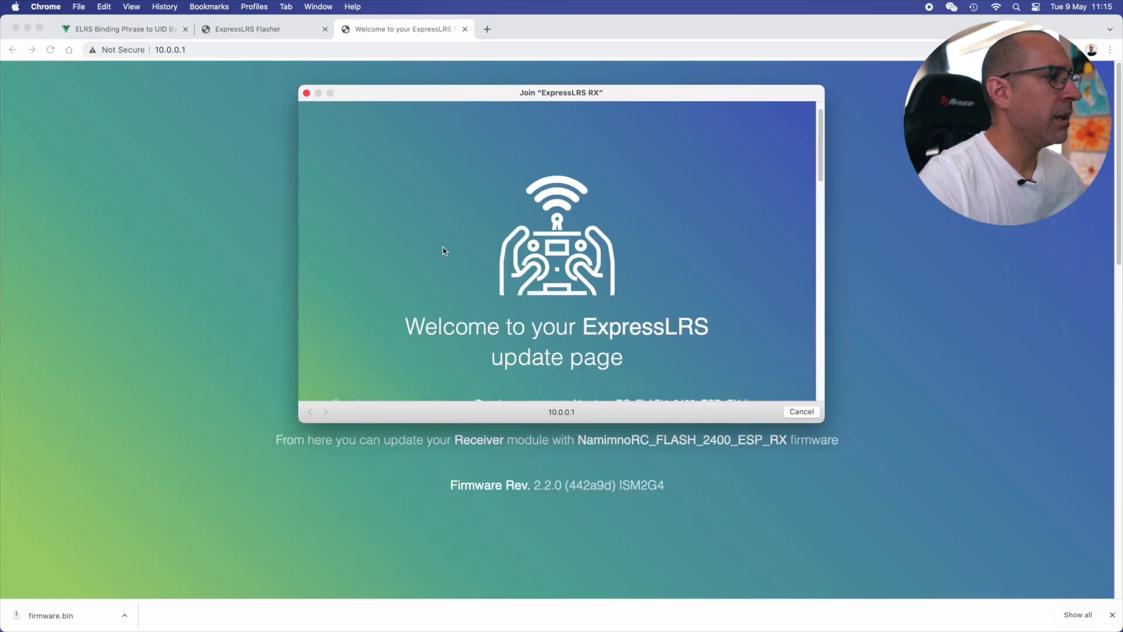
scroll(443, 249, "down", 10)
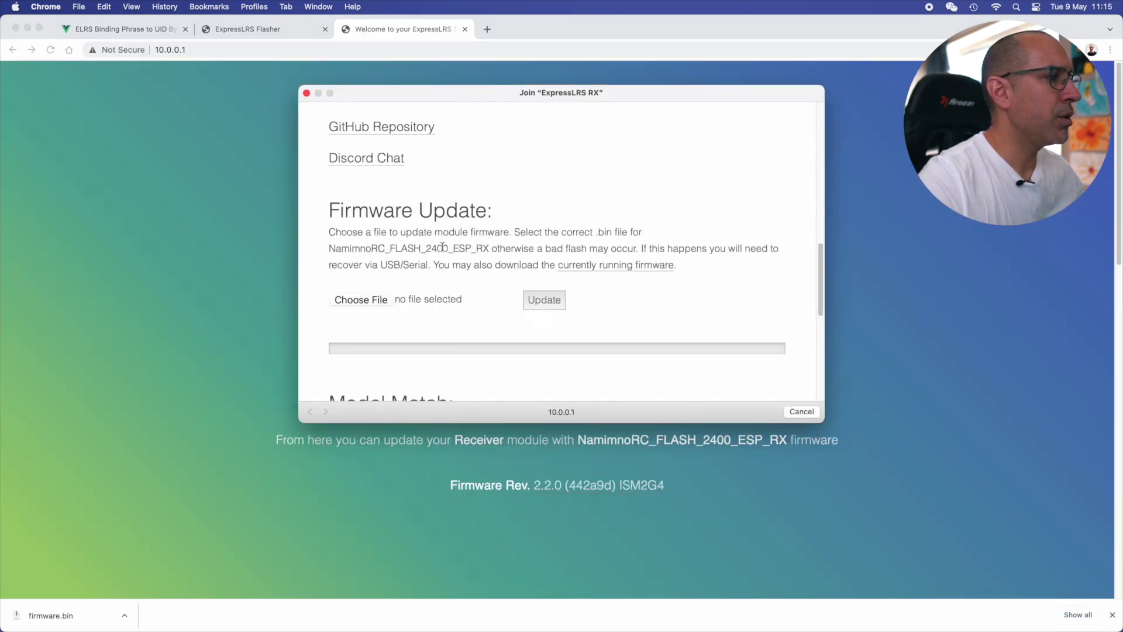
left_click(378, 302)
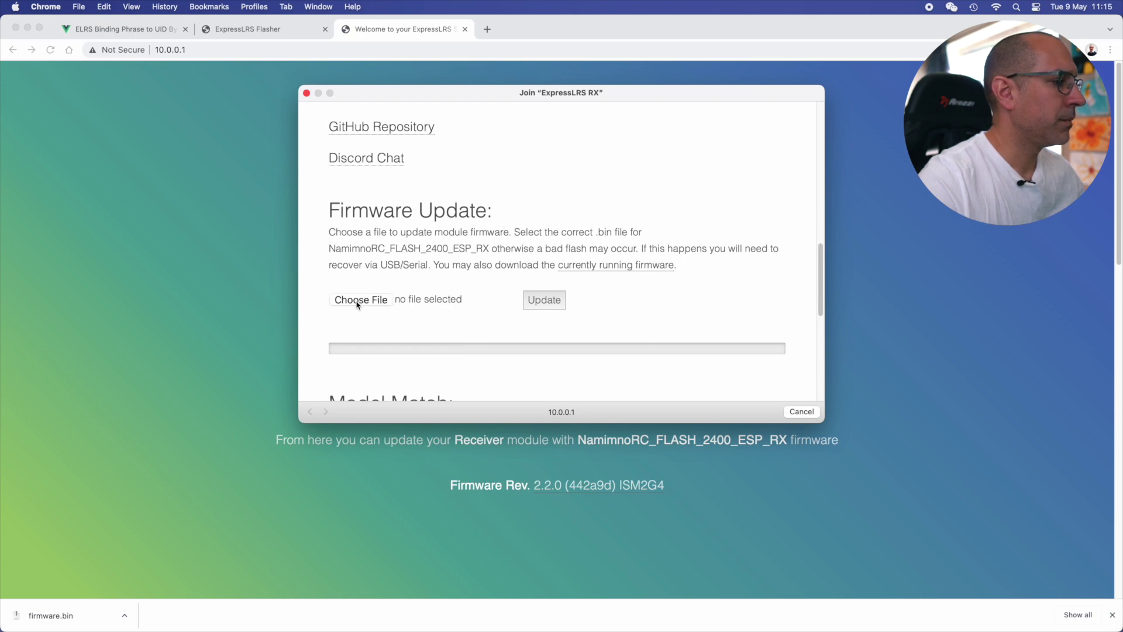
- Drop firmware.bin from Finder onto the file chooser and upload it to the receiver
left_click(120, 615)
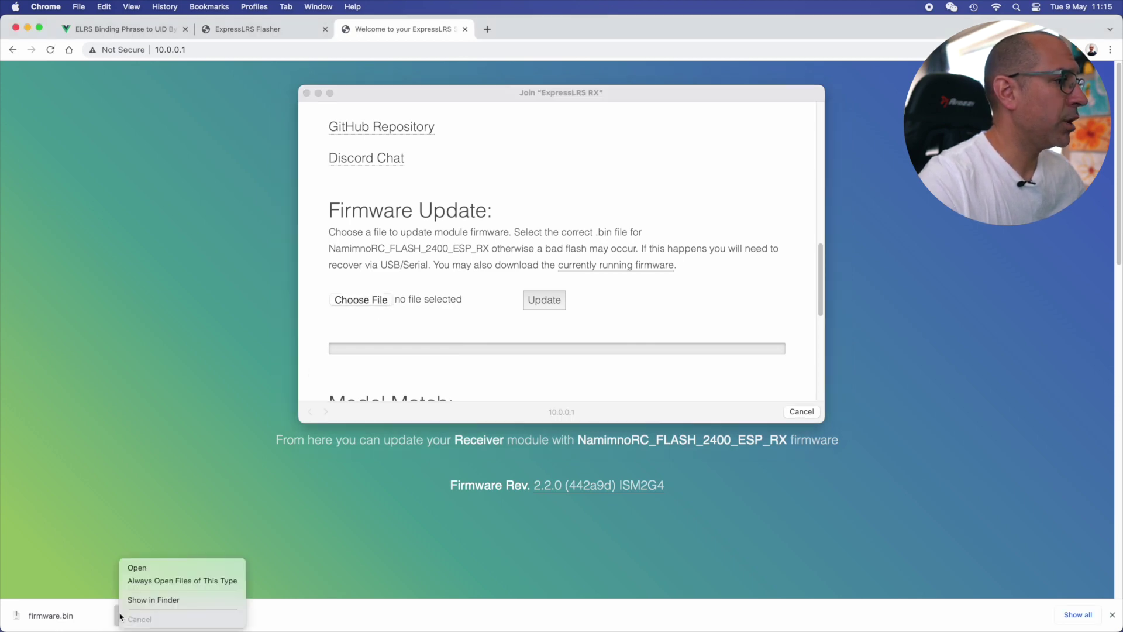
left_click(140, 599)
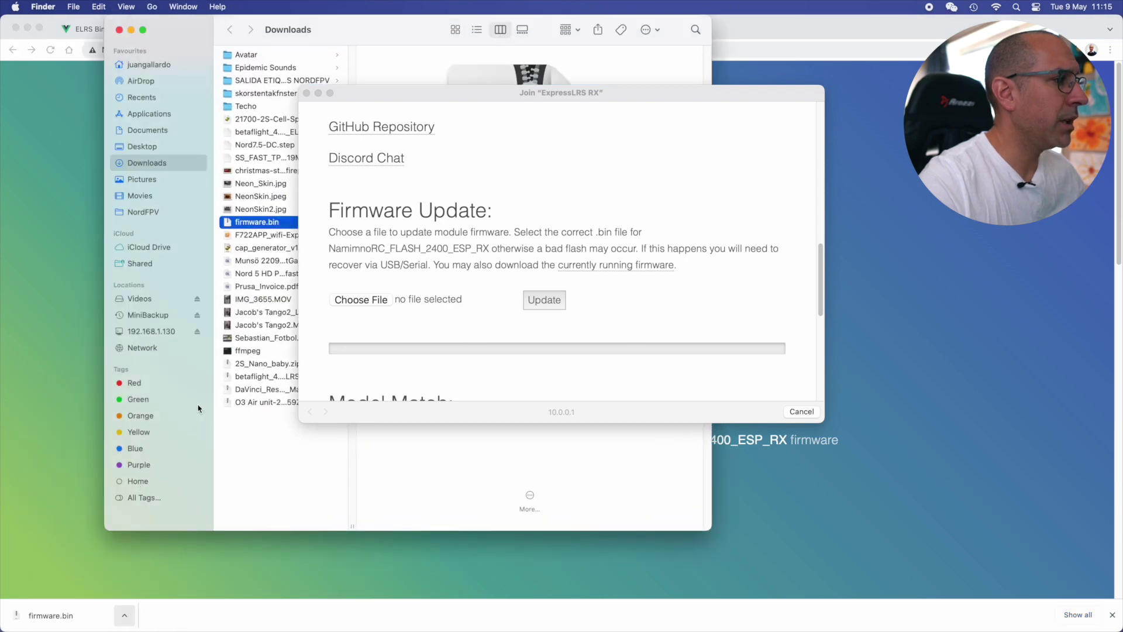
left_click_drag(249, 224, 382, 306)
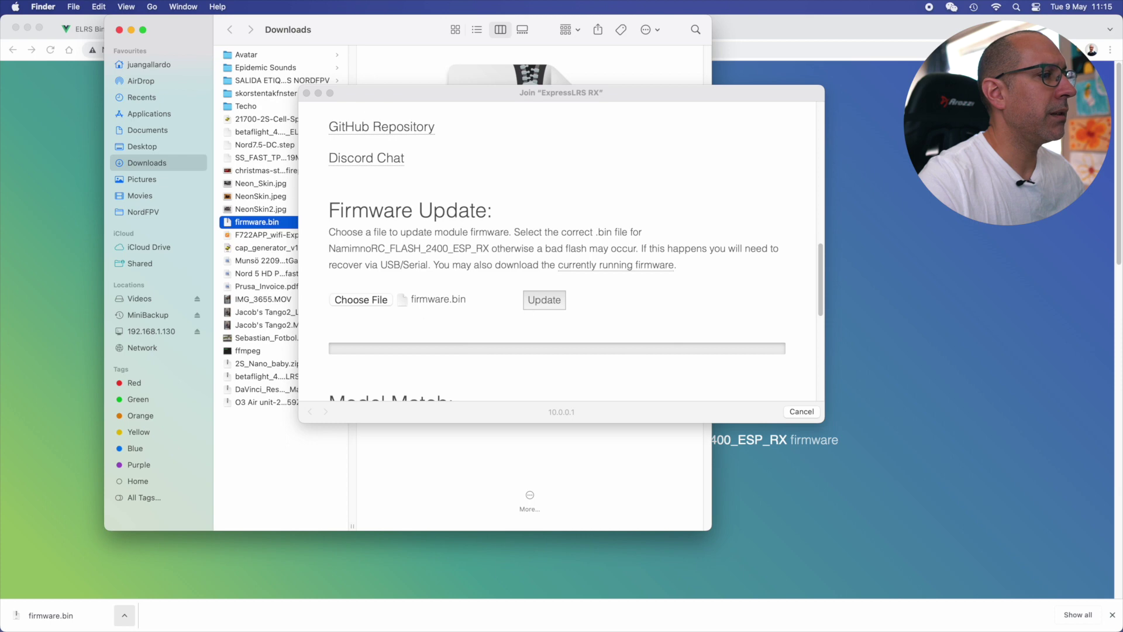
left_click(556, 303)
left_click(553, 304)
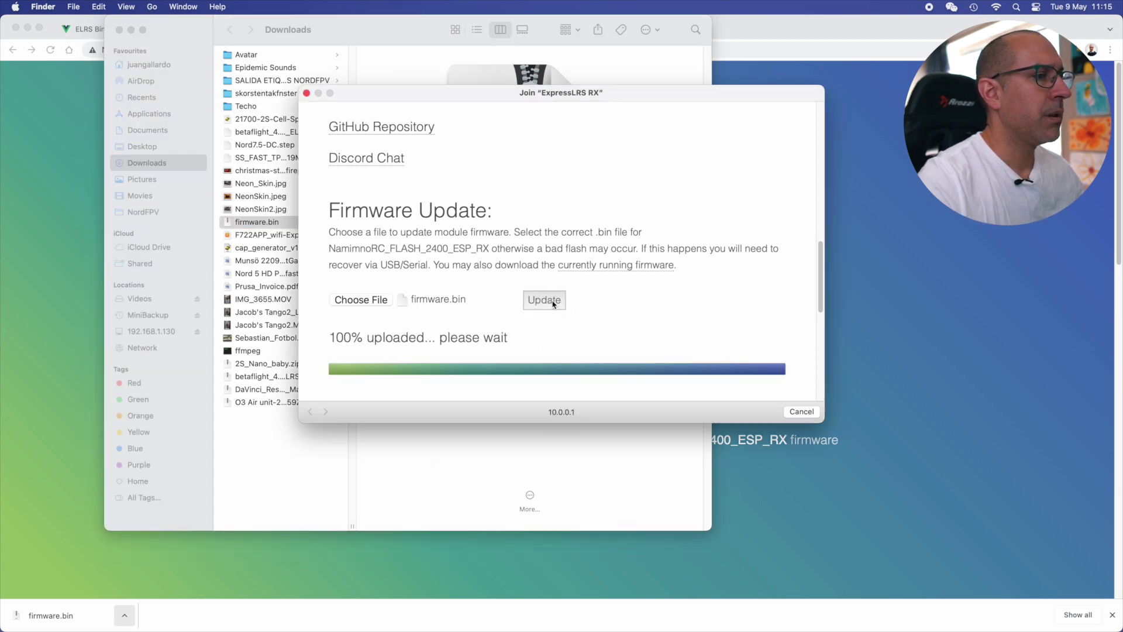
scroll(553, 304, "down", 5)
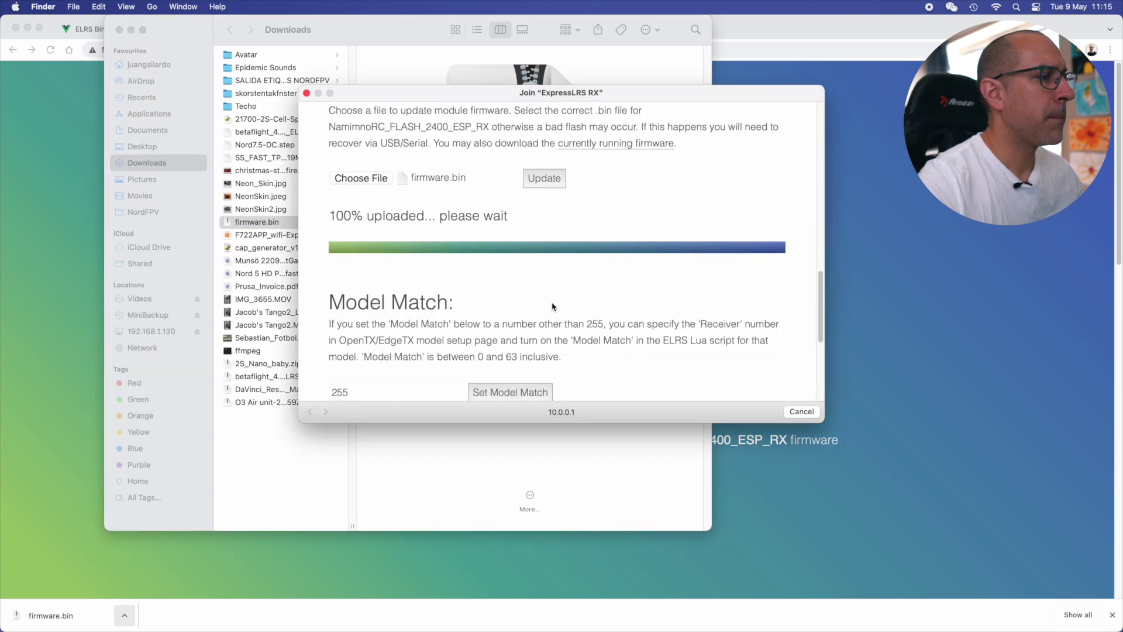
scroll(552, 307, "down", 6)
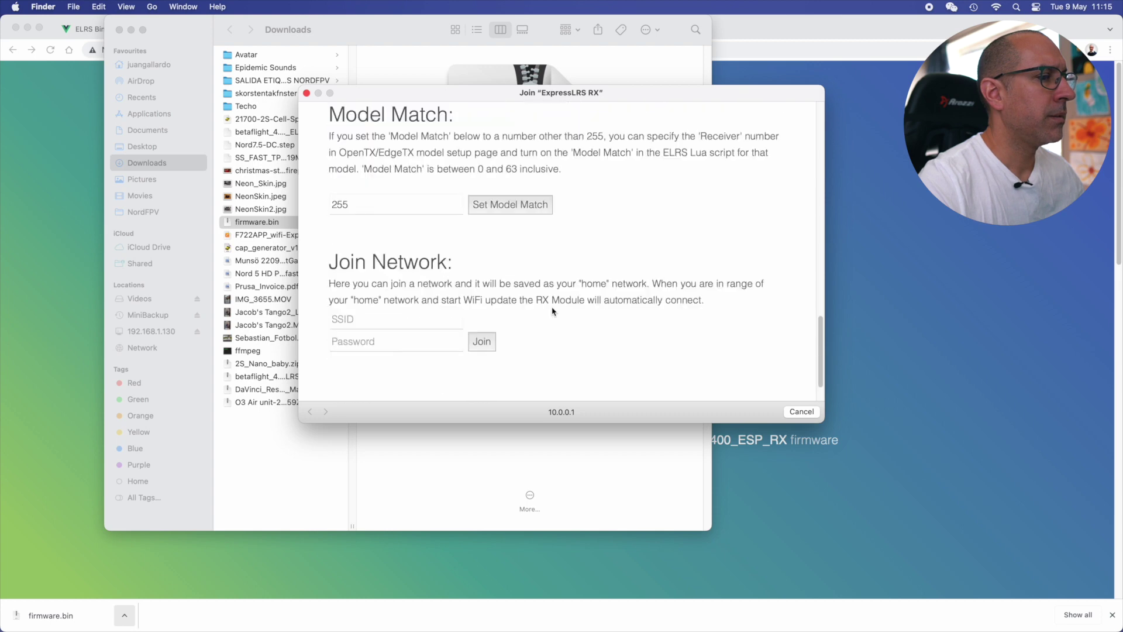
scroll(553, 312, "down", 2)
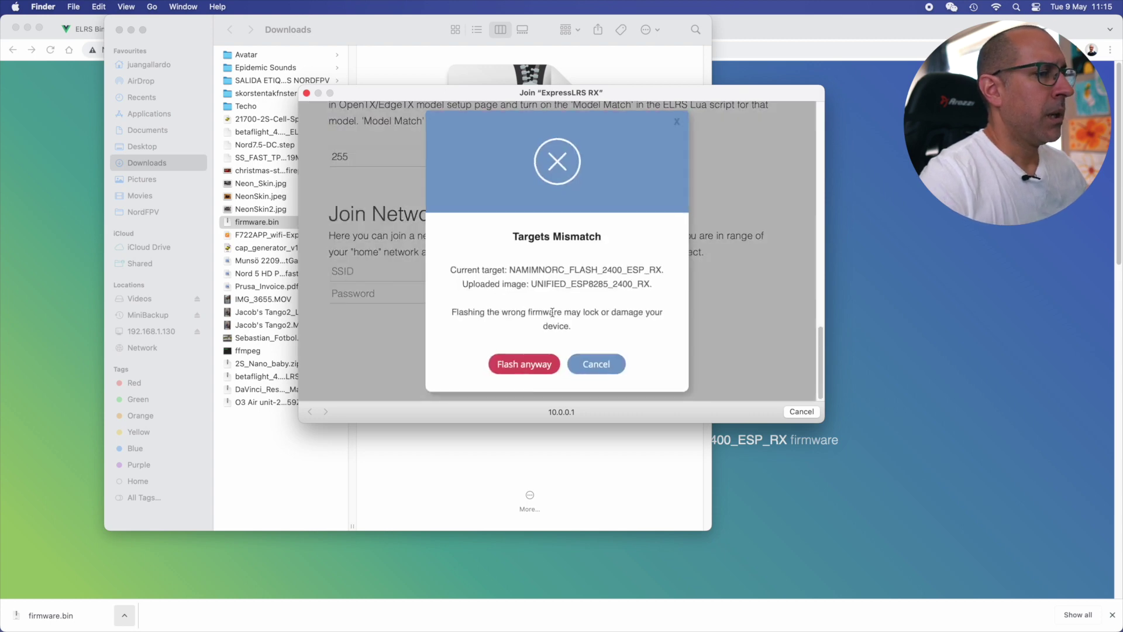
- Choose Flash anyway on the Targets Mismatch warning and acknowledge the completion notice
left_click(527, 365)
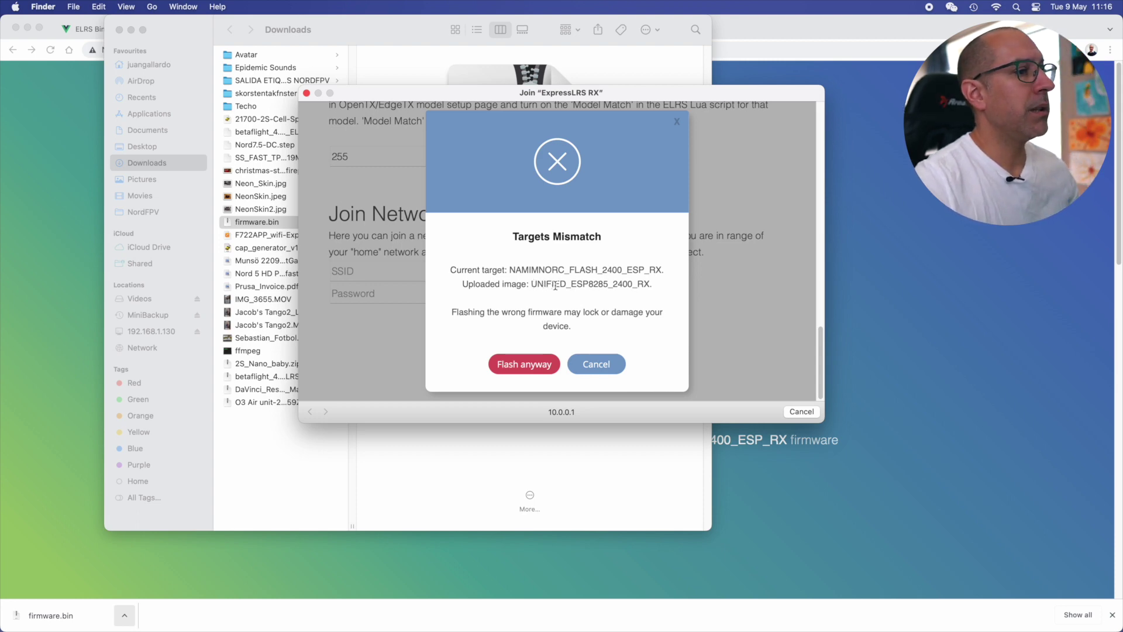
left_click(533, 364)
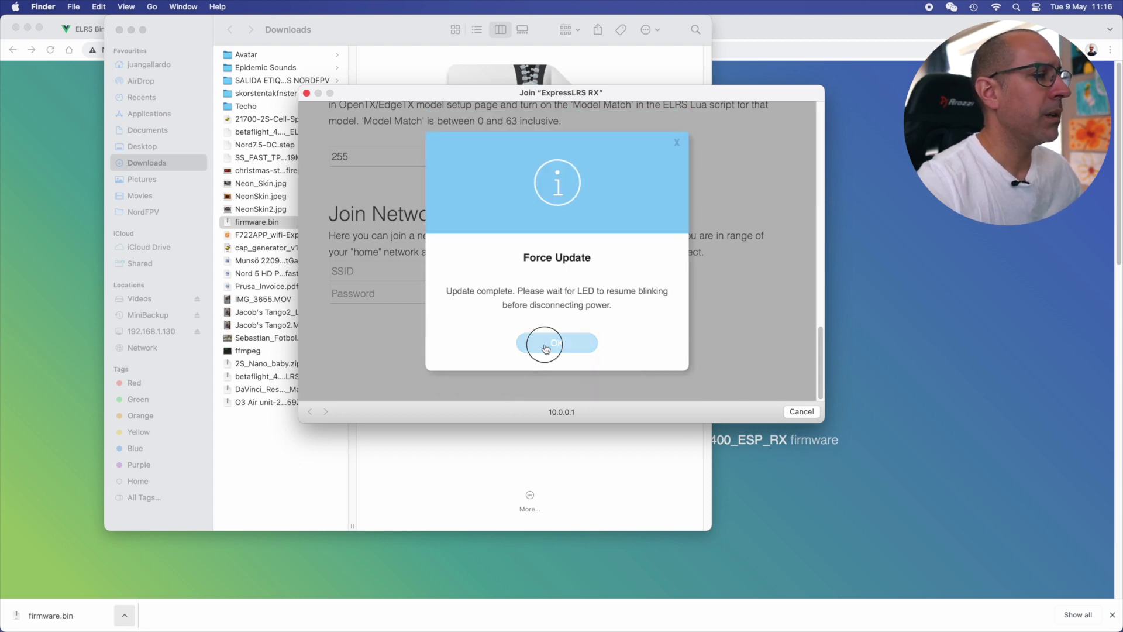
left_click(544, 343)
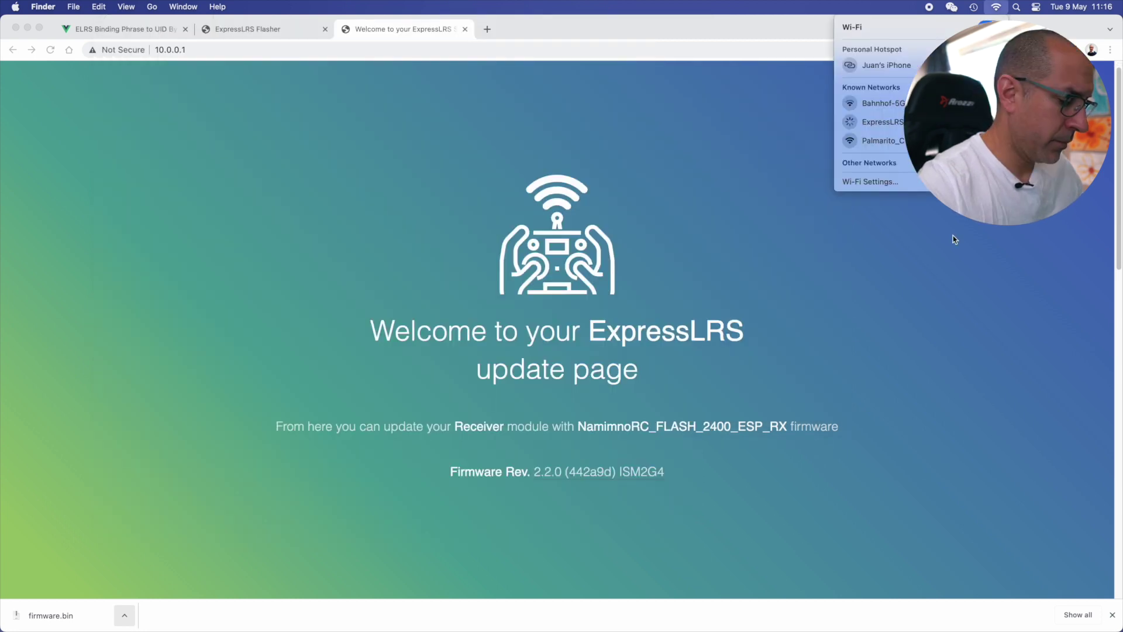
left_click(955, 239)
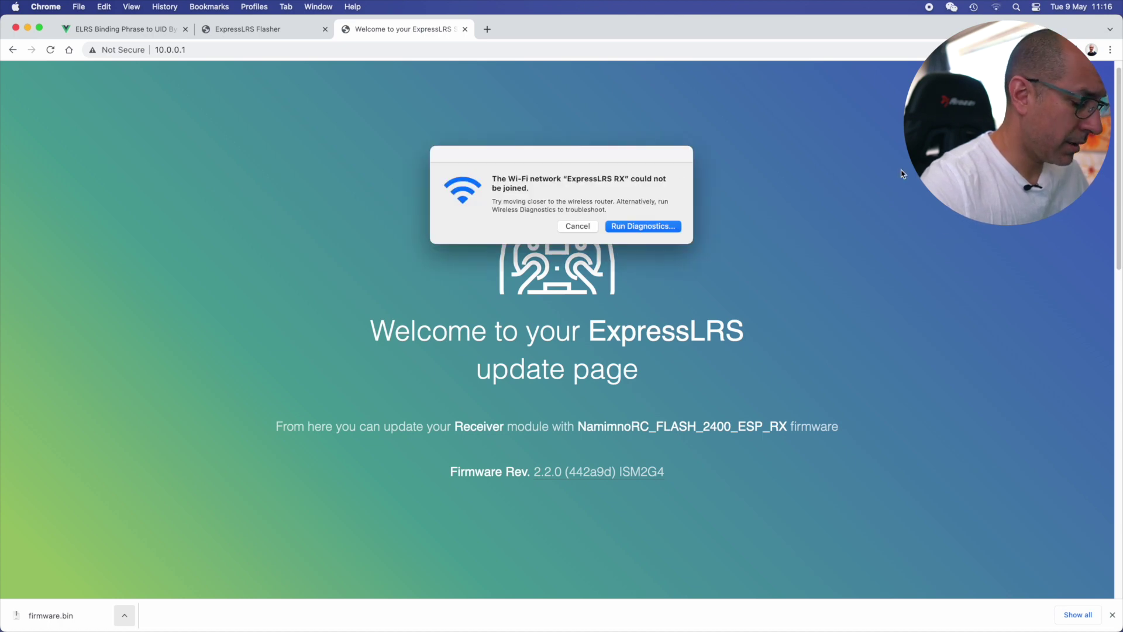
- Cancel the Wi-Fi failure alert and reconnect to the ExpressLRS RX network, showing firmware 3.2.1
left_click(576, 227)
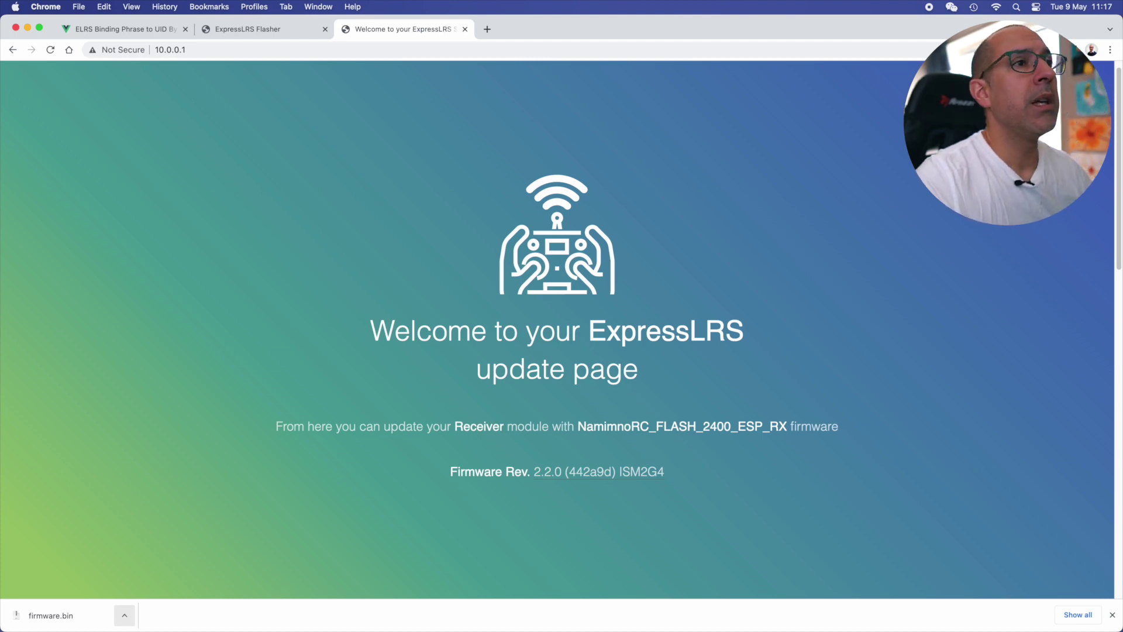
left_click(998, 7)
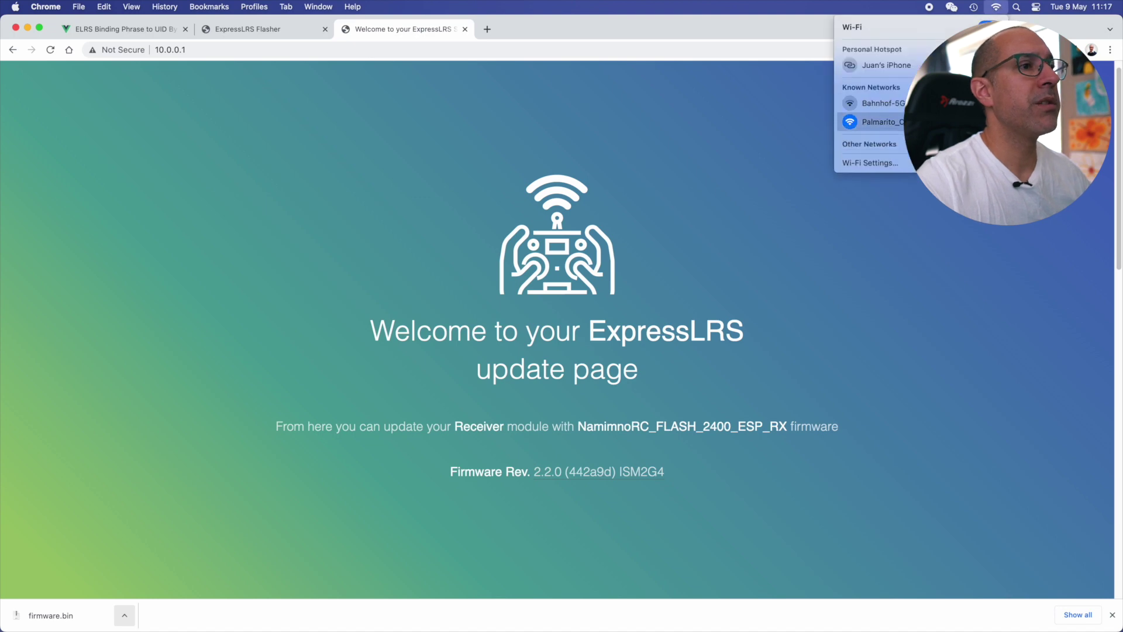
left_click(878, 140)
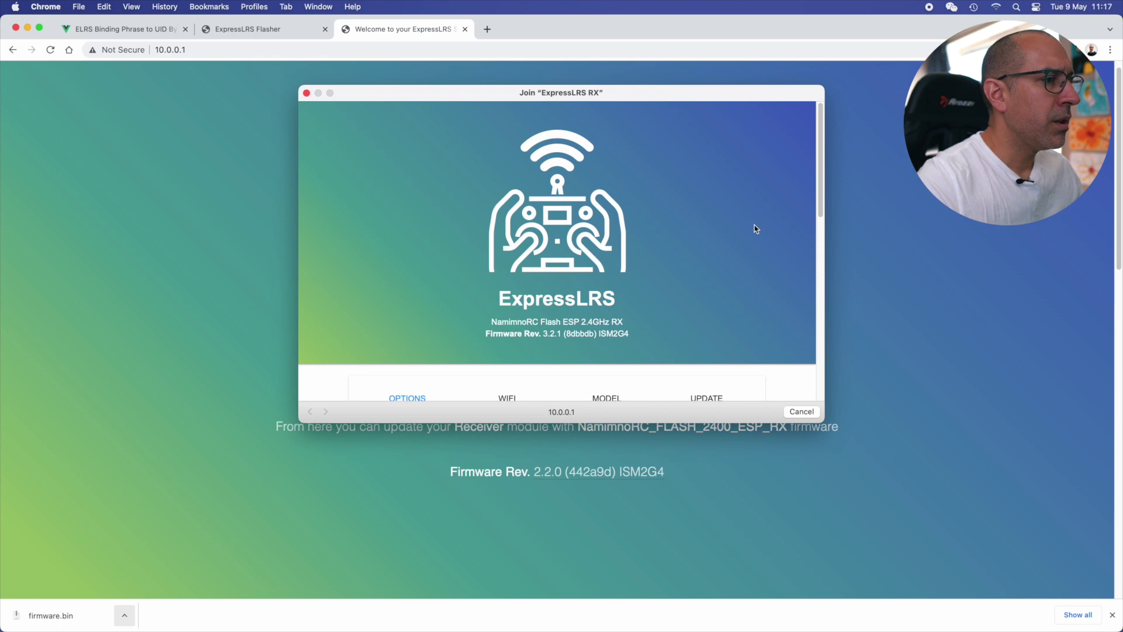
- Scroll the receiver page to Runtime Options showing UID 191,148,197,229,24,210
scroll(615, 283, "down", 2)
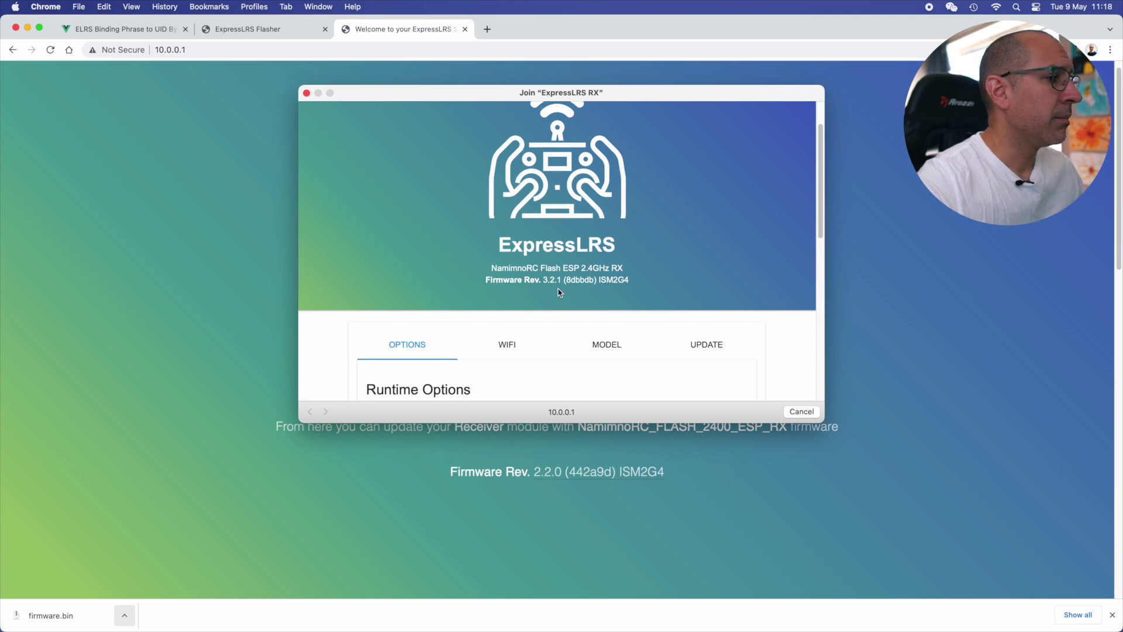
scroll(556, 290, "down", 3)
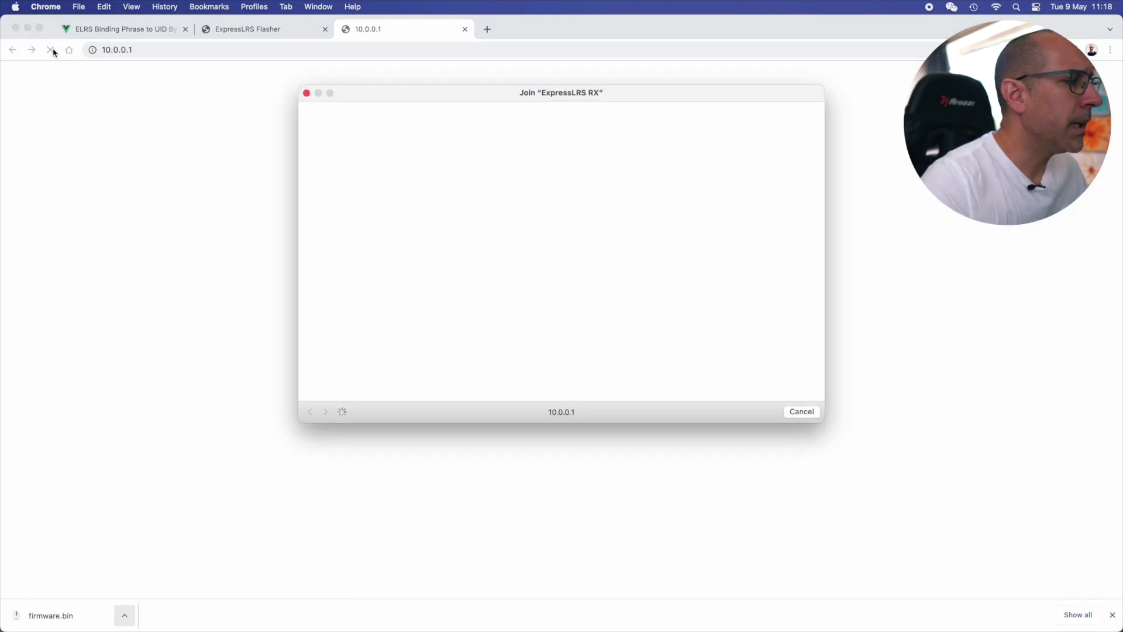
scroll(465, 246, "down", 3)
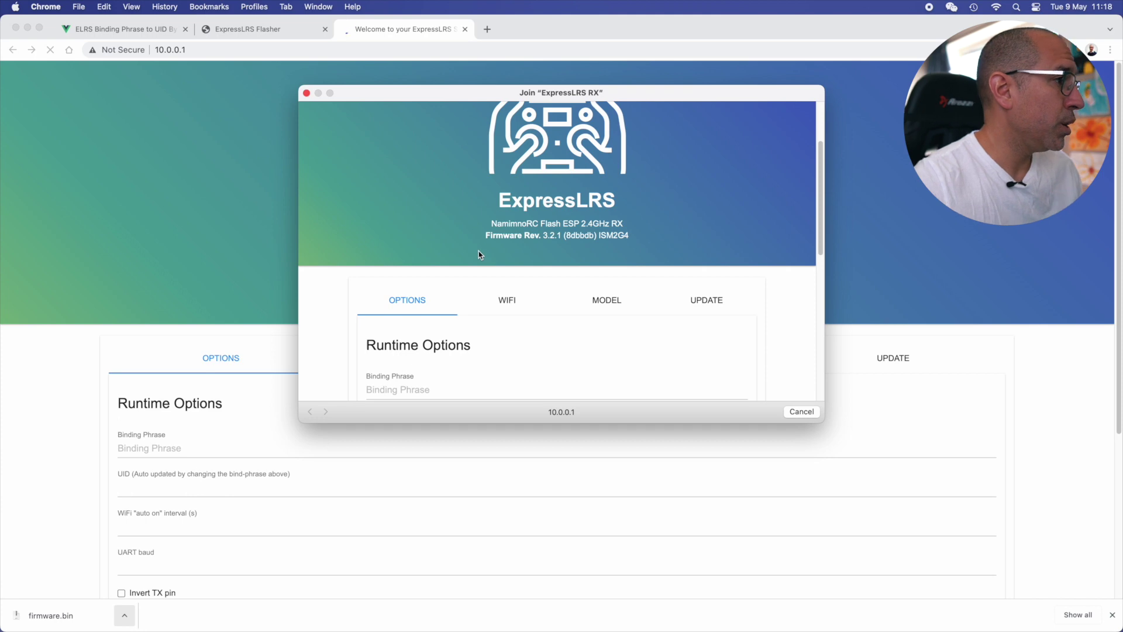
scroll(480, 256, "down", 5)
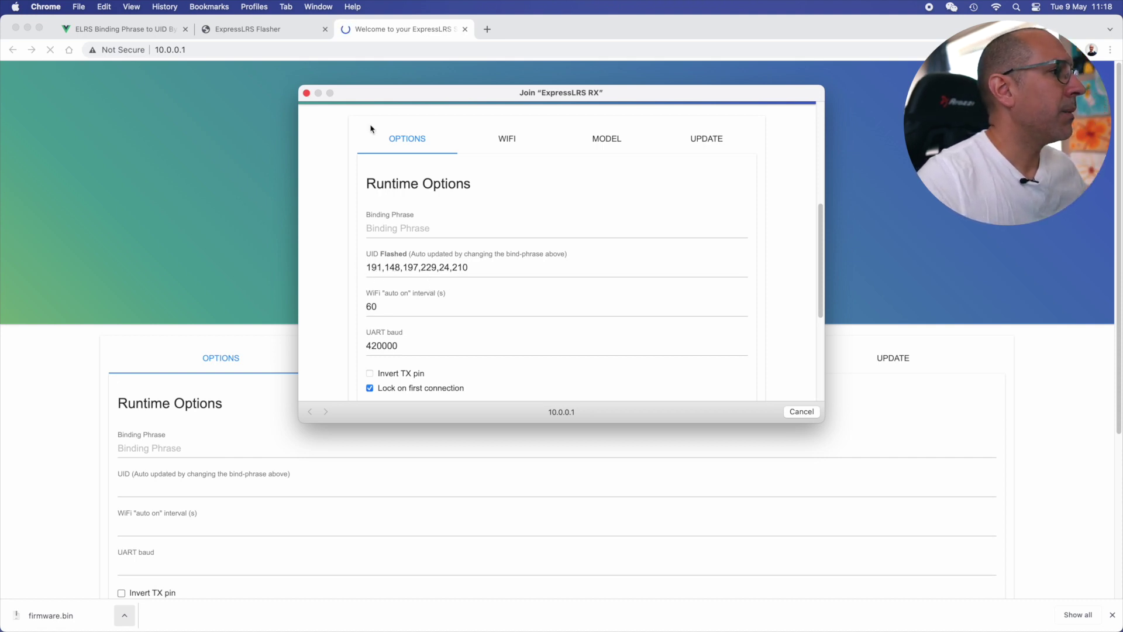
left_click(118, 38)
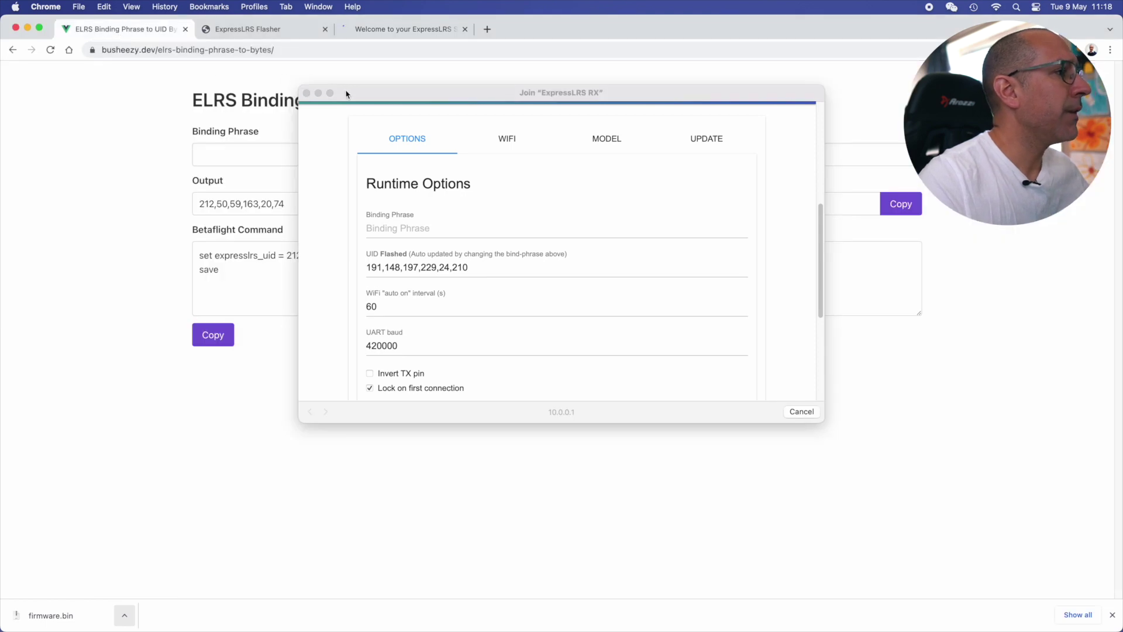
- Enter NordFPV in the converter's Binding Phrase field to get UID 191,148,197,229,24,210
left_click_drag(346, 93, 581, 80)
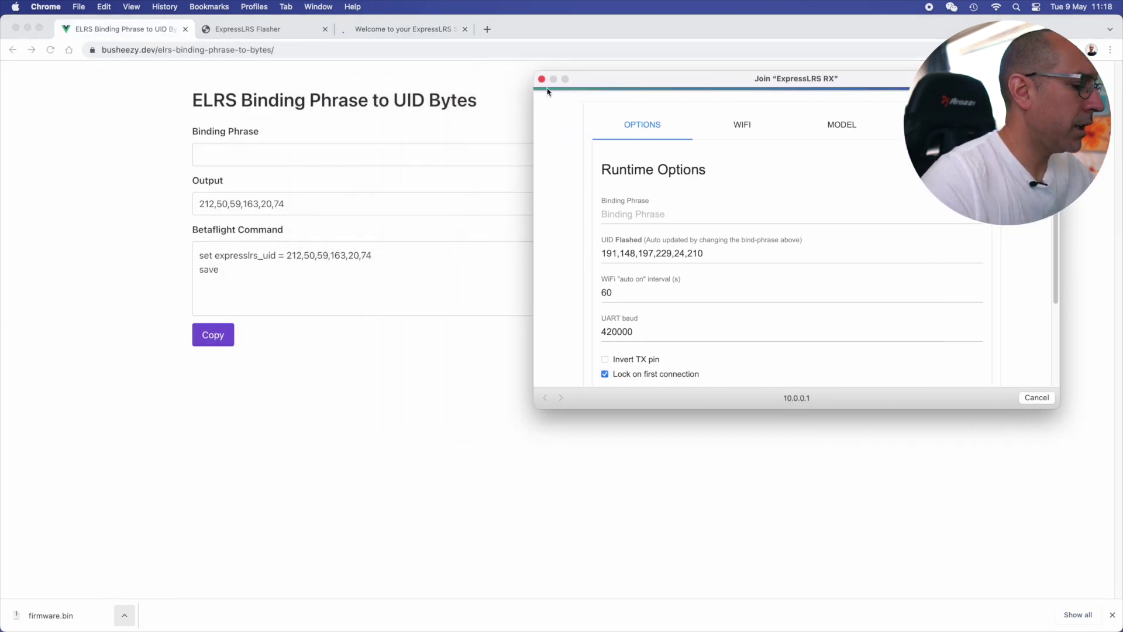
left_click(256, 157)
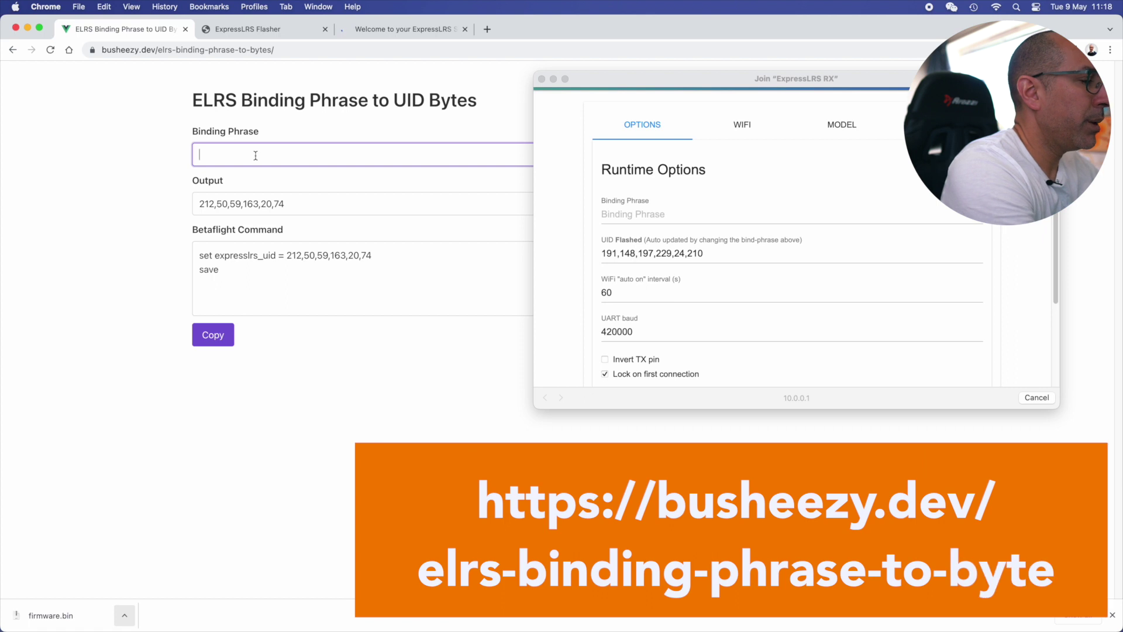
type("NordFPV")
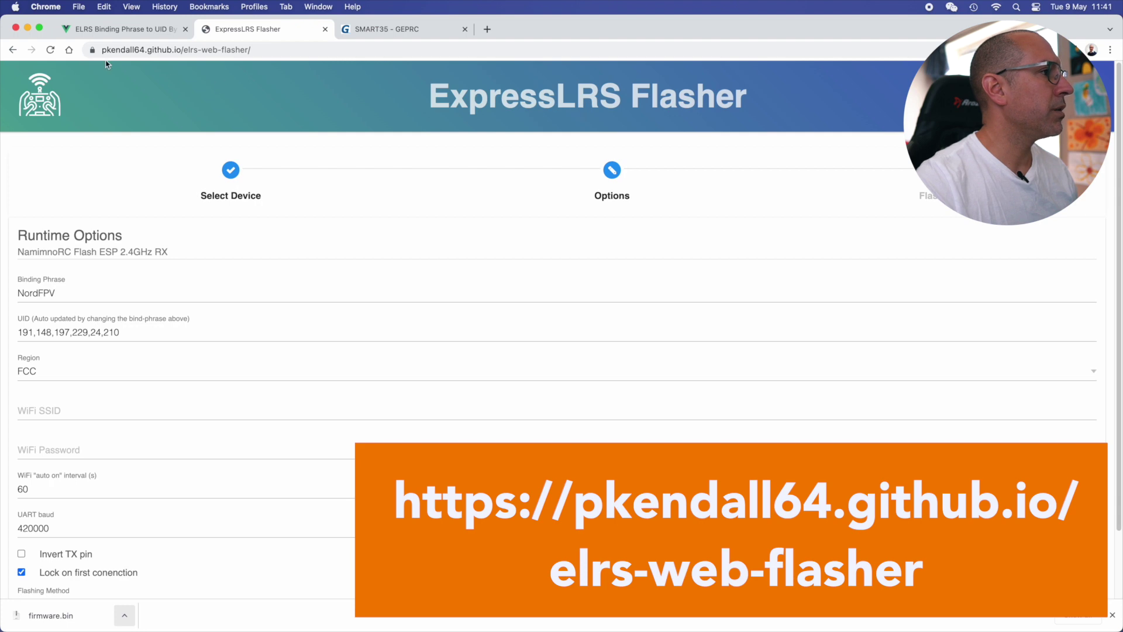
- Reload the flasher and choose NamimnoRC, 2.4GHz Receiver, NamimnoRC Flash ESP 2.4GHz RX, then continue
left_click(51, 51)
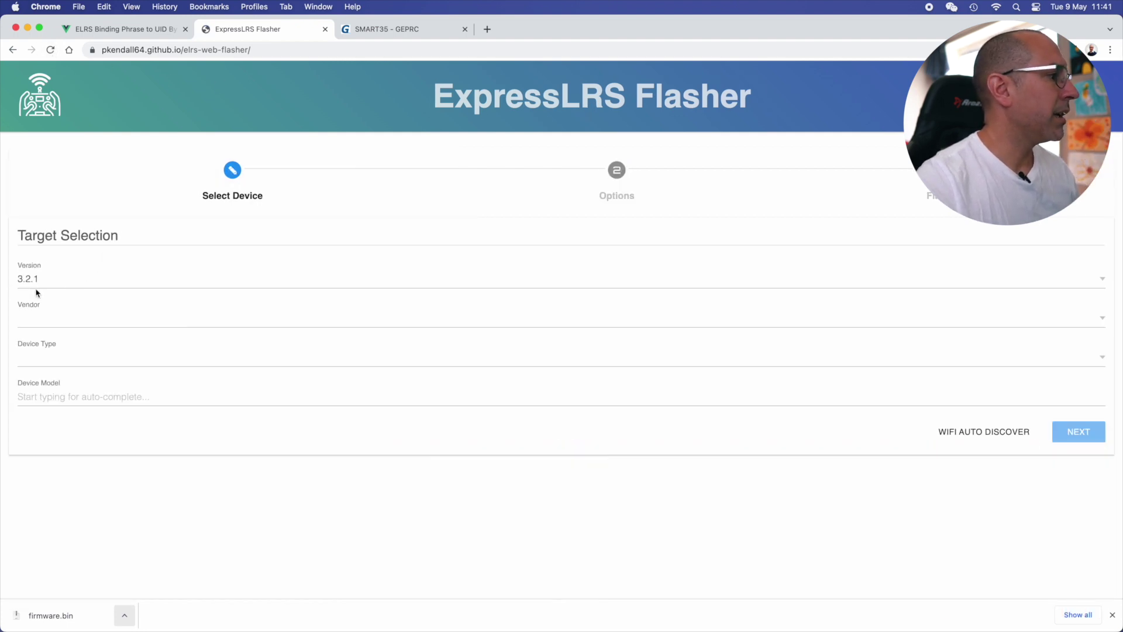
left_click(49, 320)
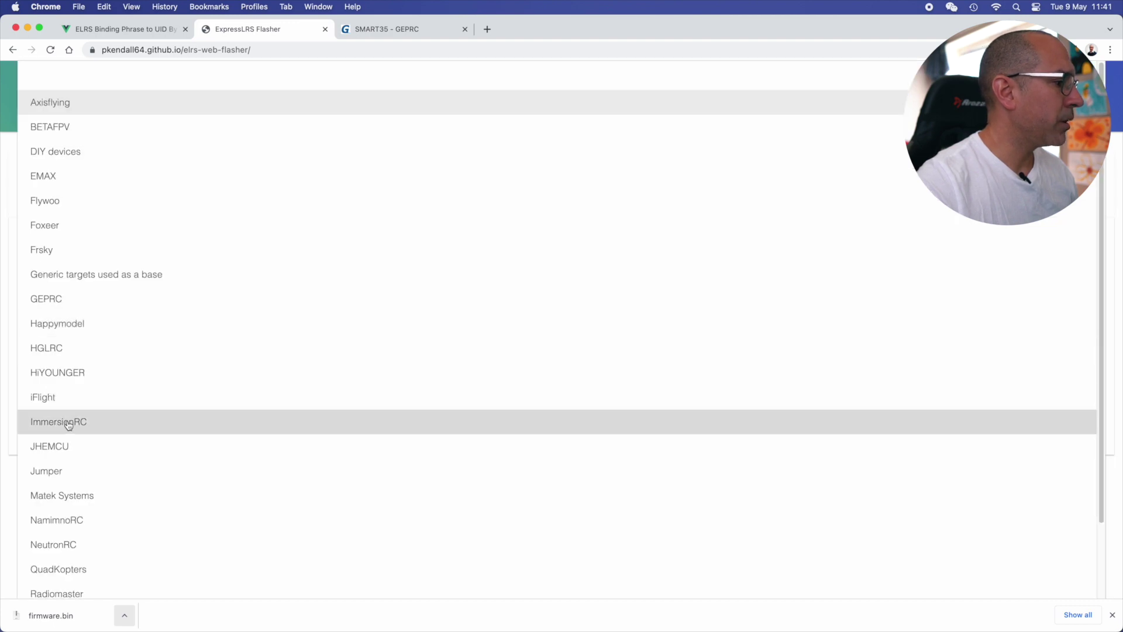
left_click(78, 522)
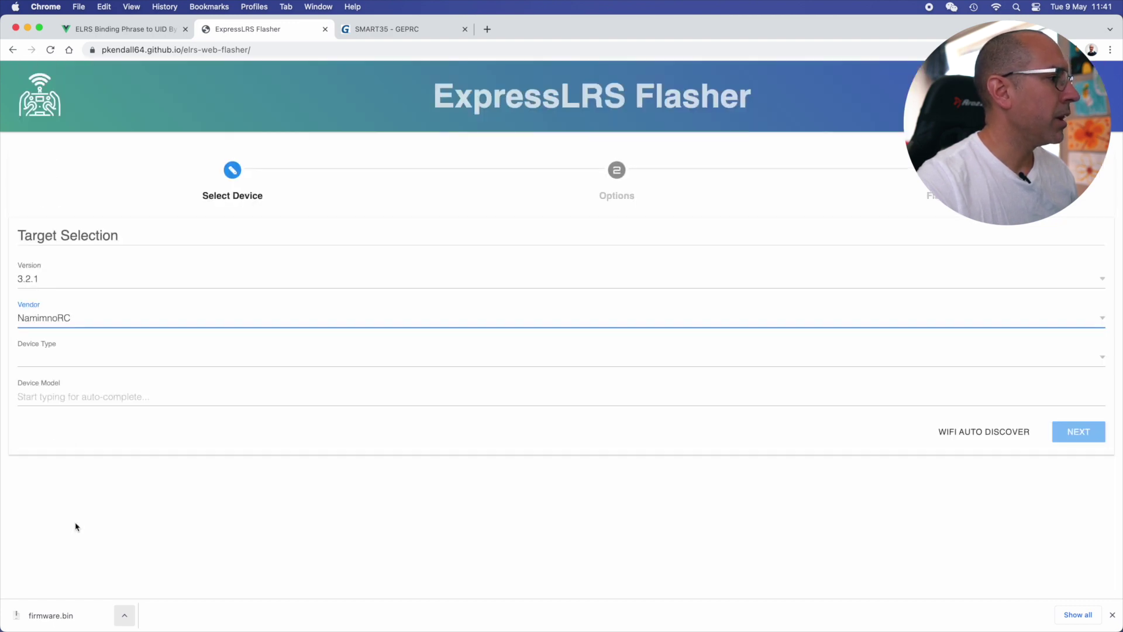
left_click(55, 361)
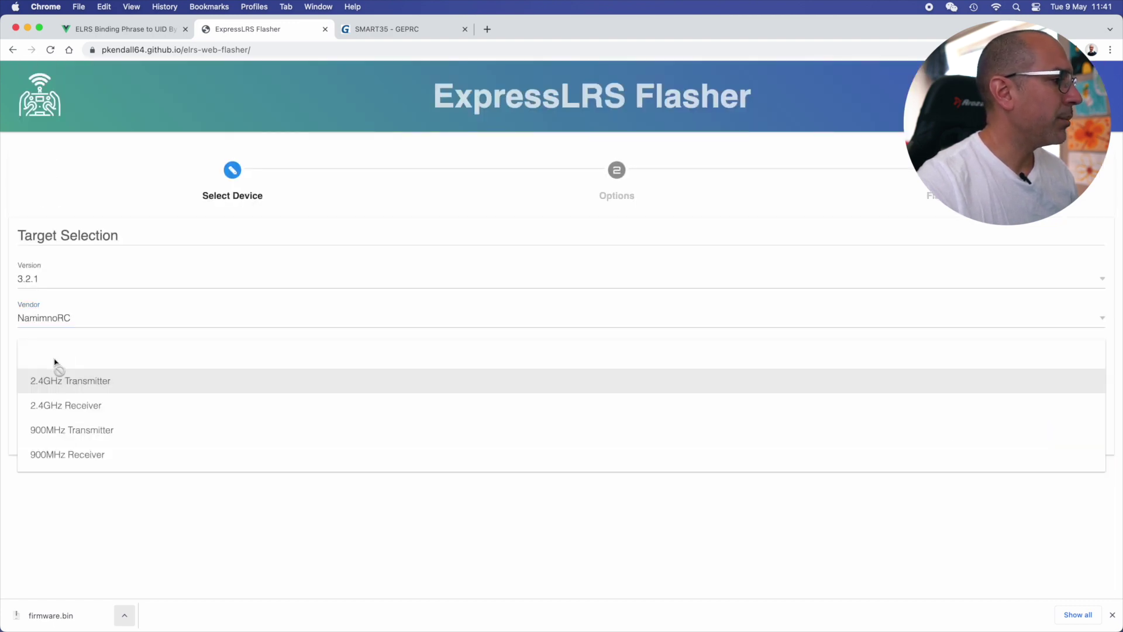
left_click(65, 405)
left_click(70, 400)
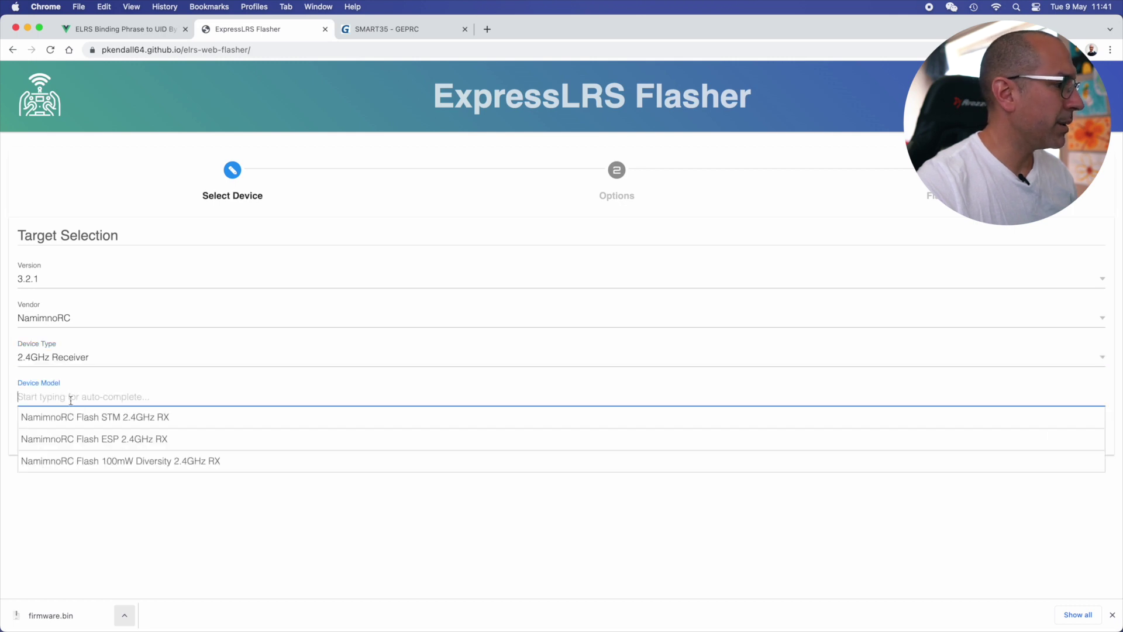
left_click(76, 439)
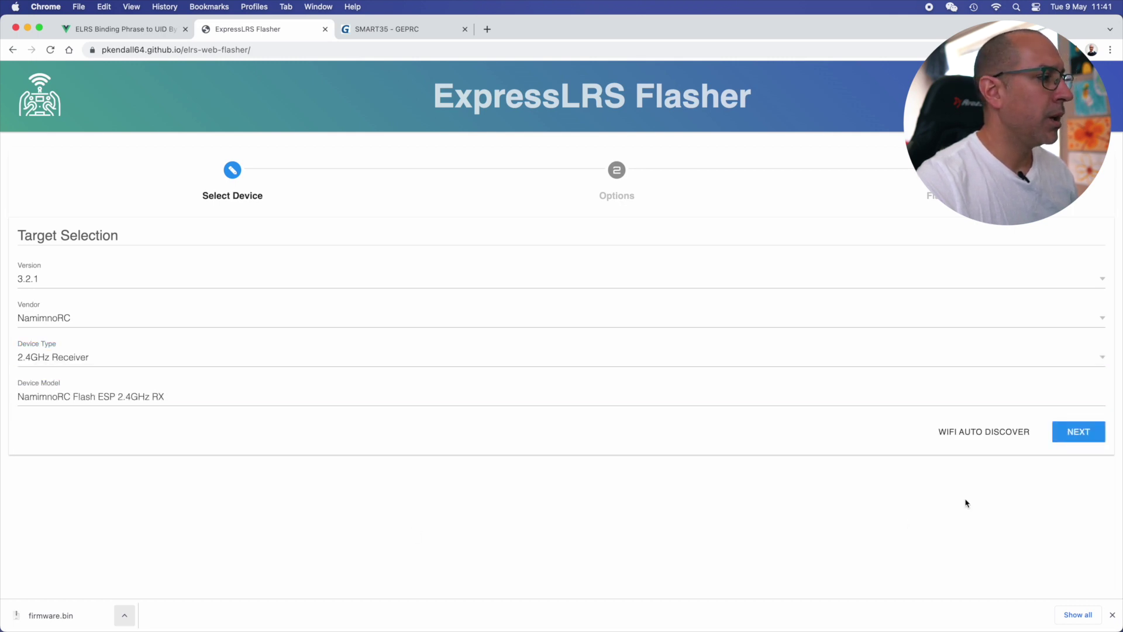
left_click(1061, 442)
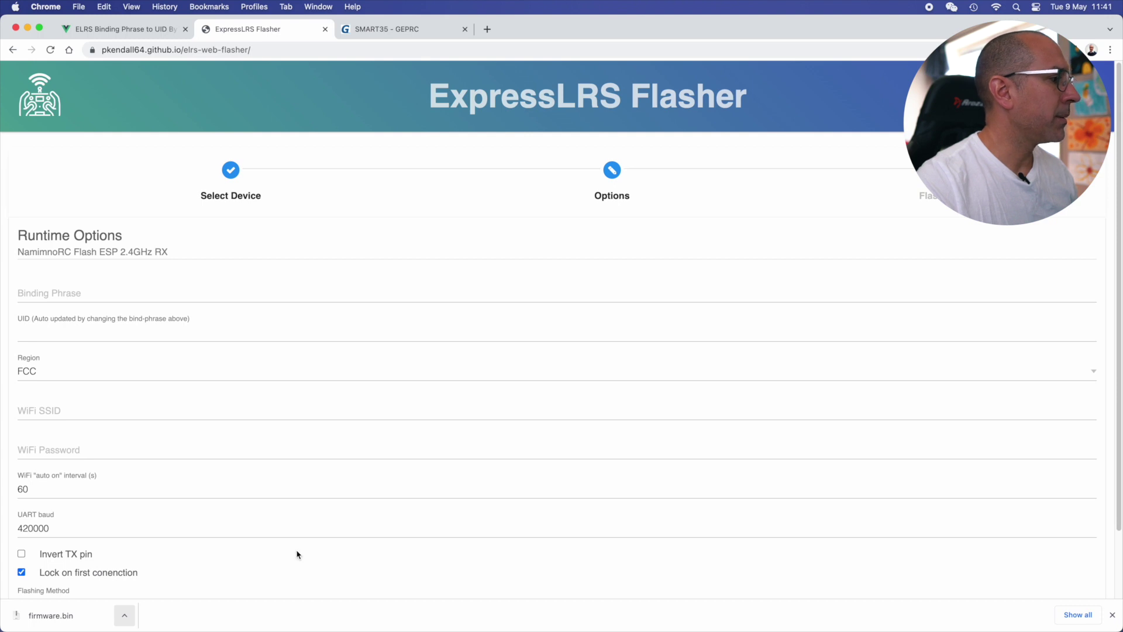
scroll(297, 555, "down", 3)
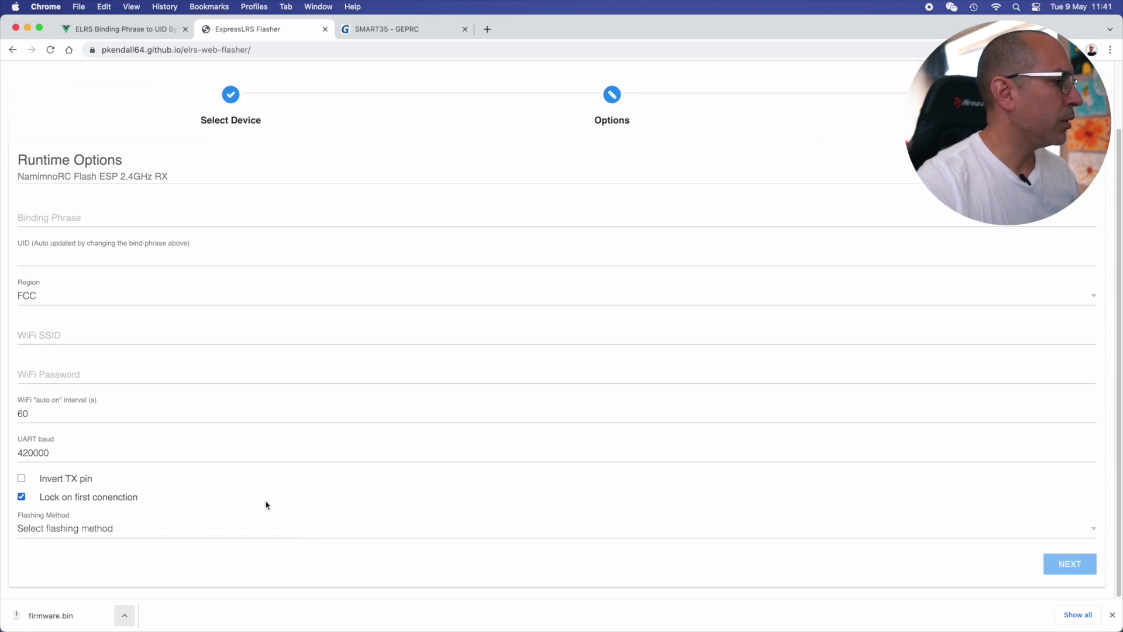
- Enter a 20-second WiFi interval, binding phrase NordFPV, and Betaflight Passthrough flashing, then proceed to Flashing
double_click(119, 416)
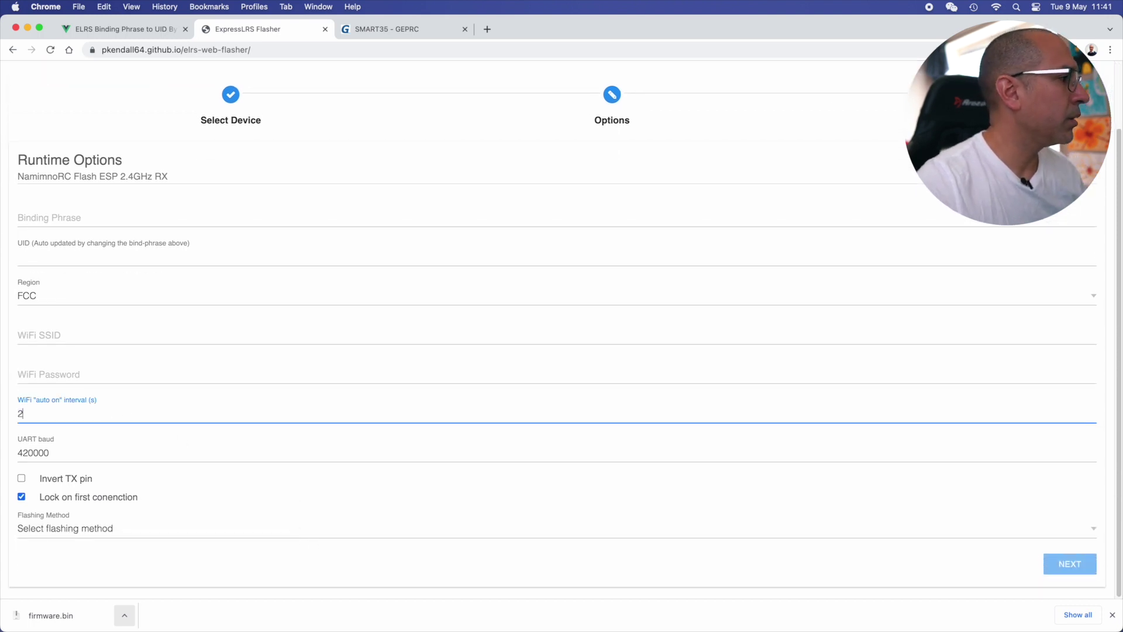
left_click(85, 217)
type("Nor")
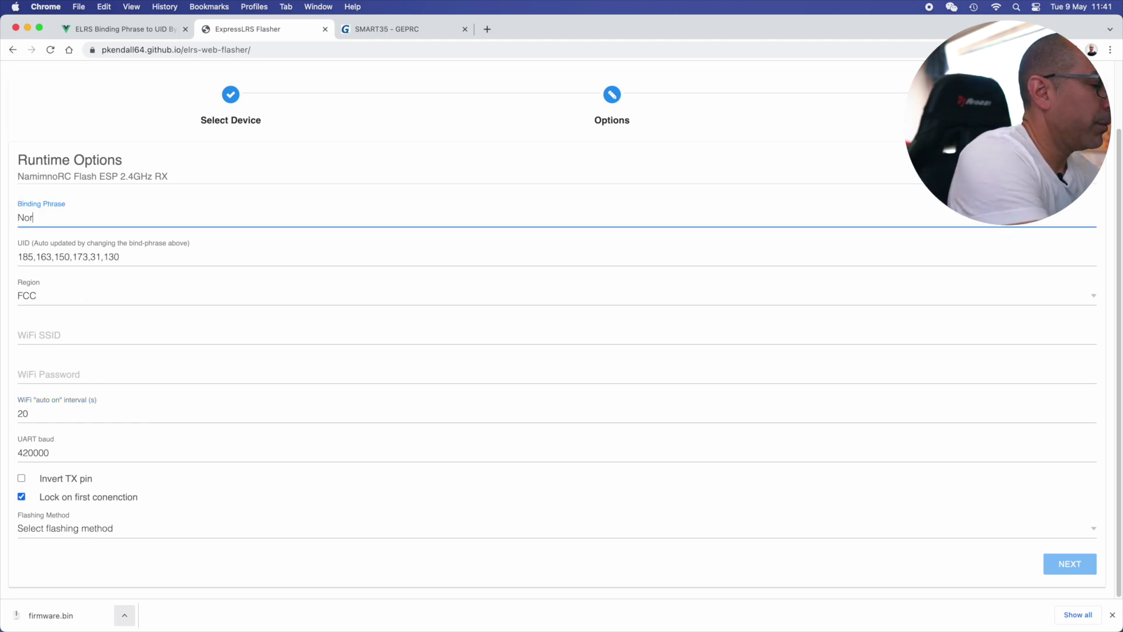
type("dFPV")
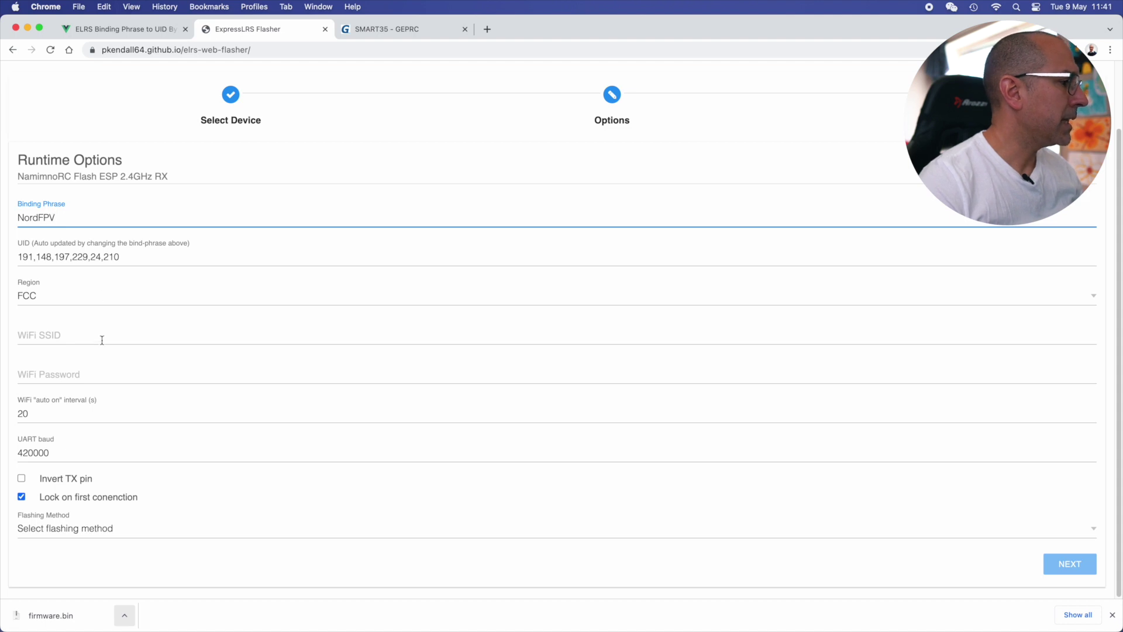
left_click(99, 533)
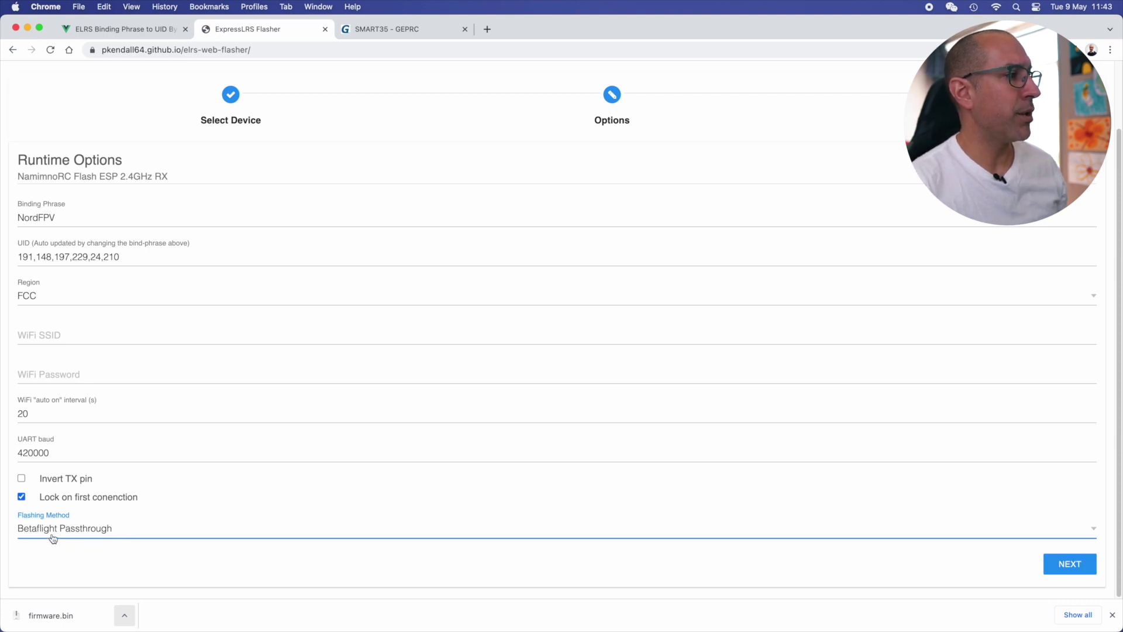
left_click(1070, 564)
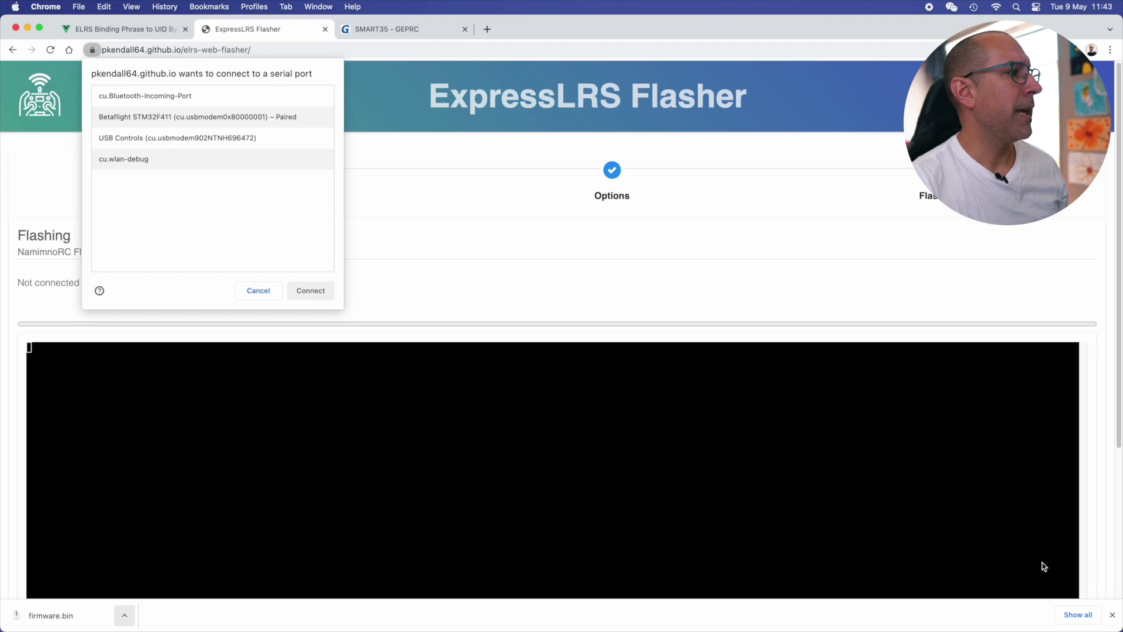
- Pick the Betaflight STM32F411 port in the serial port chooser
left_click(149, 118)
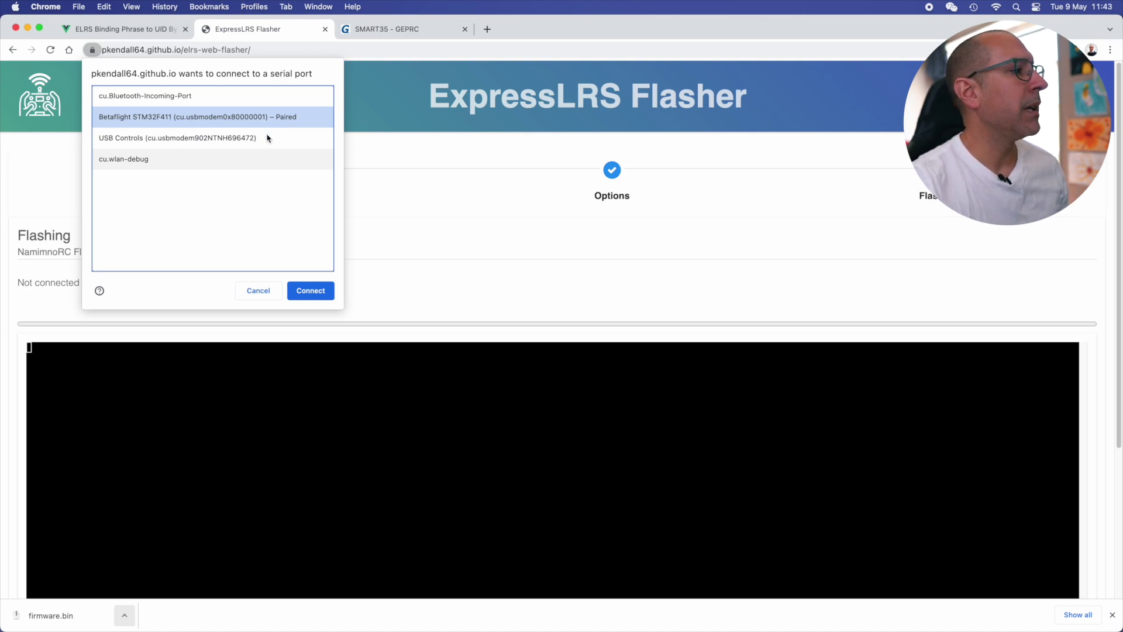
- Connect through the Betaflight STM32F411 port, glance at Betaflight Configurator, and return after the connection fails
left_click(309, 286)
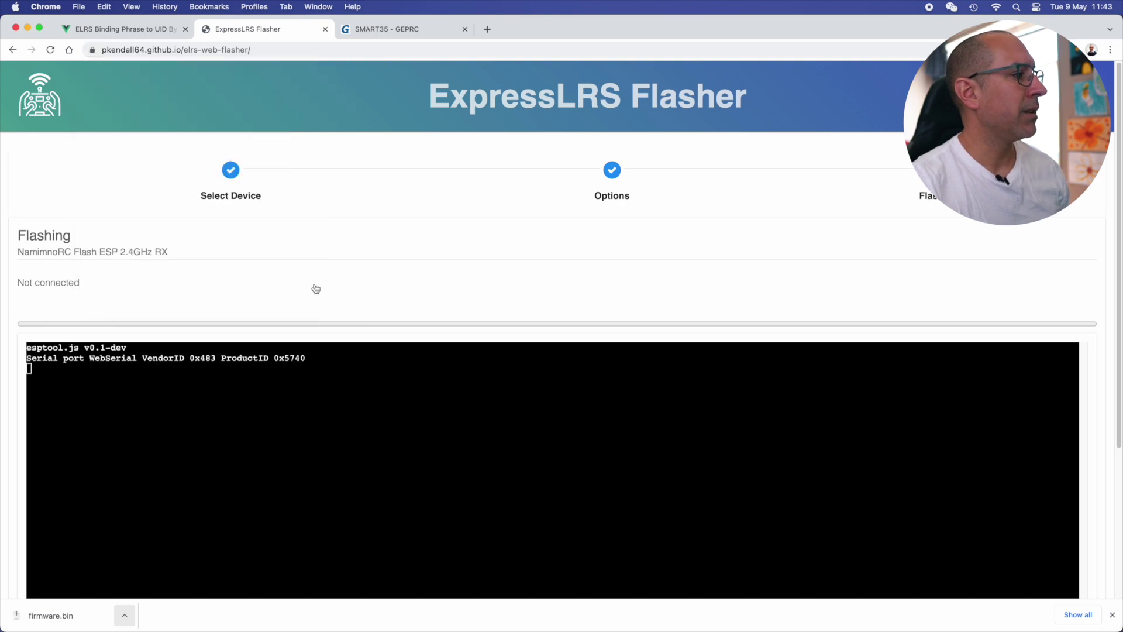
scroll(305, 294, "down", 2)
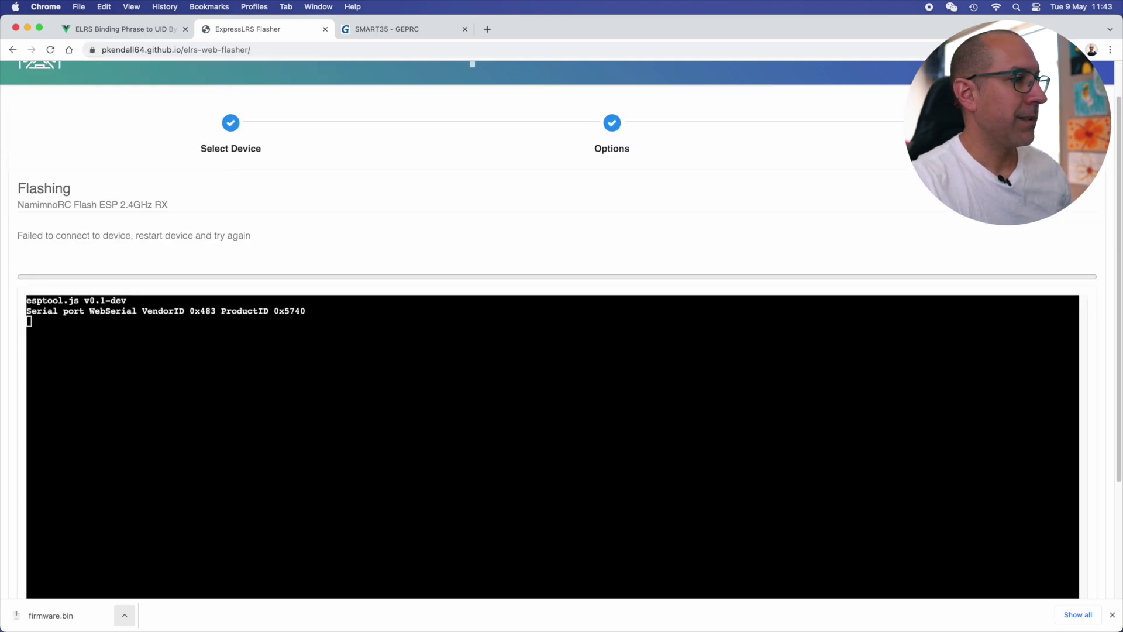
key("super+Tab")
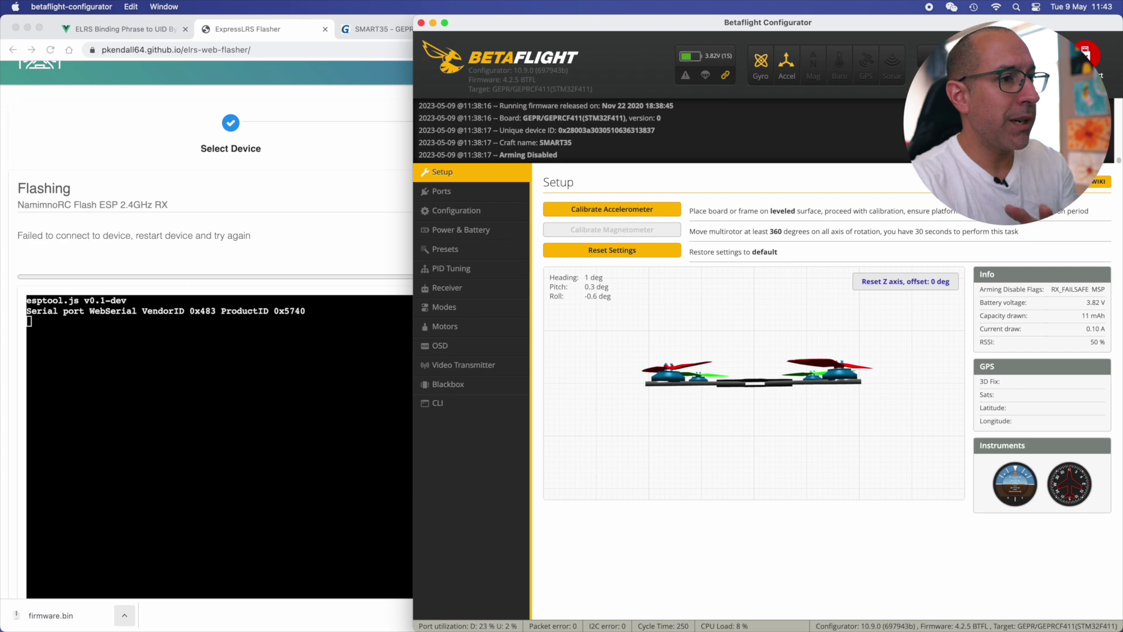
key("super+Tab")
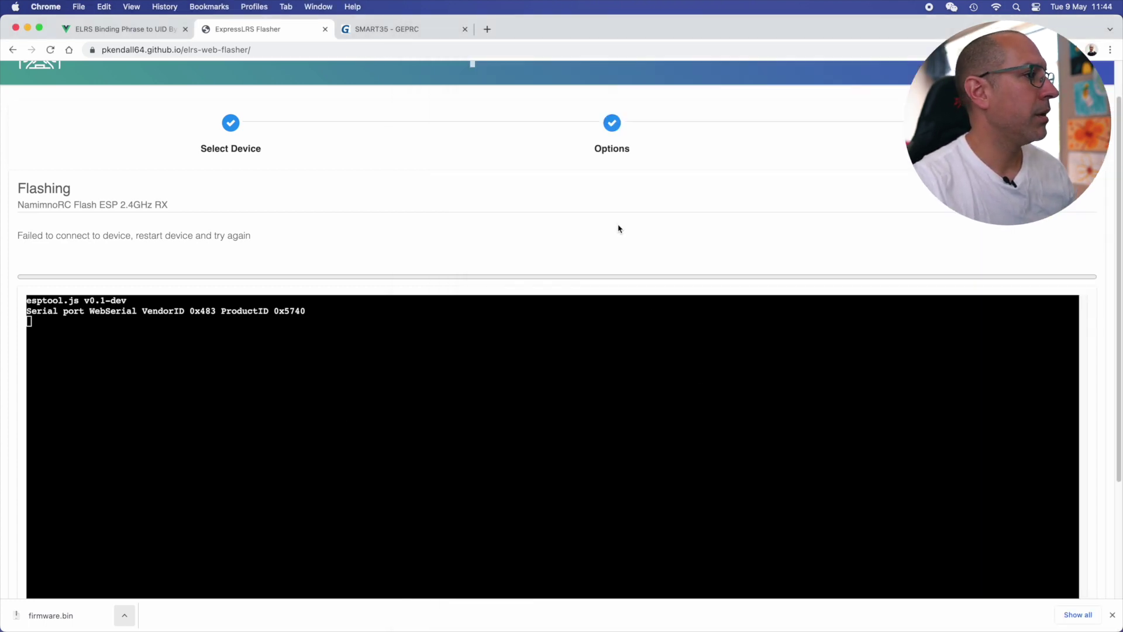
- Go back to Options, reconnect via the Betaflight STM32F411 port, and flash the ESP8285 receiver
left_click(617, 127)
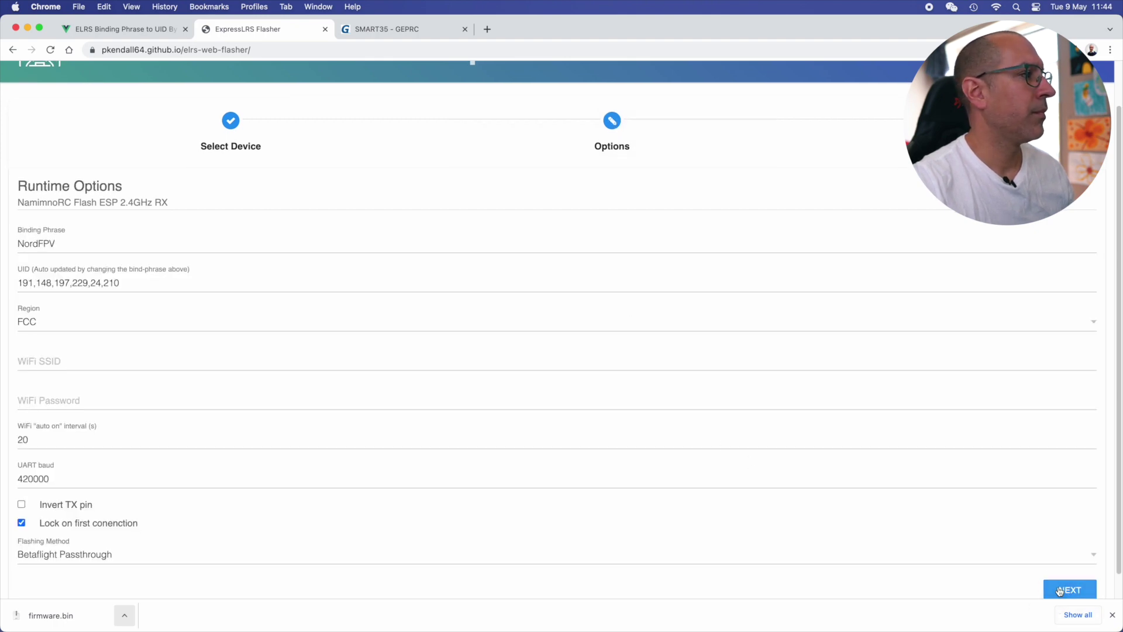
left_click(1060, 592)
left_click(225, 116)
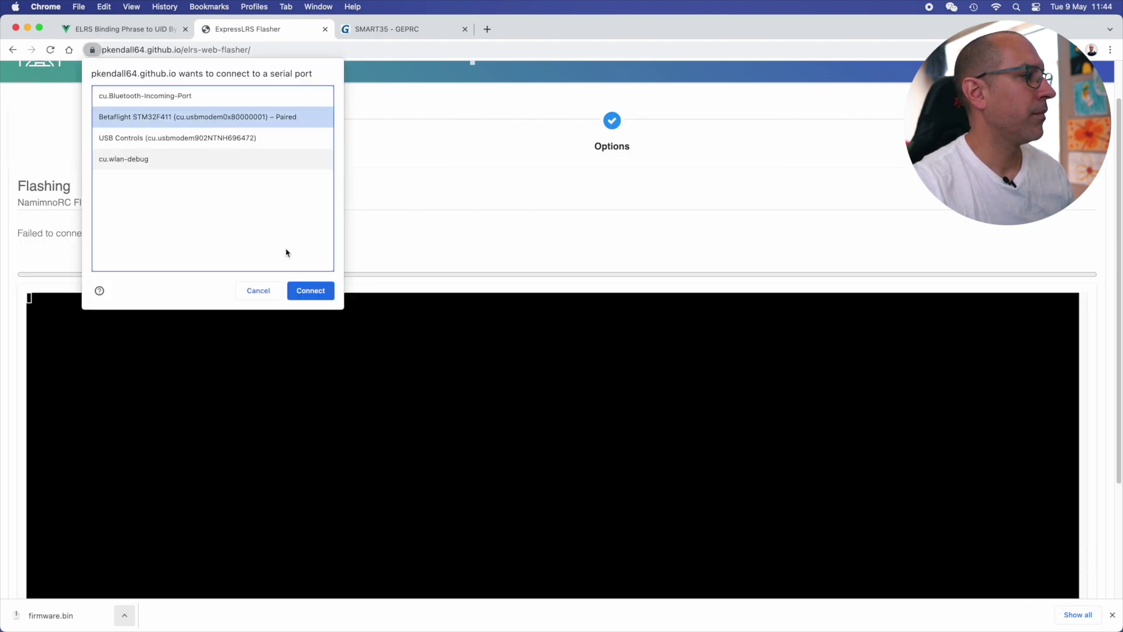
left_click(308, 291)
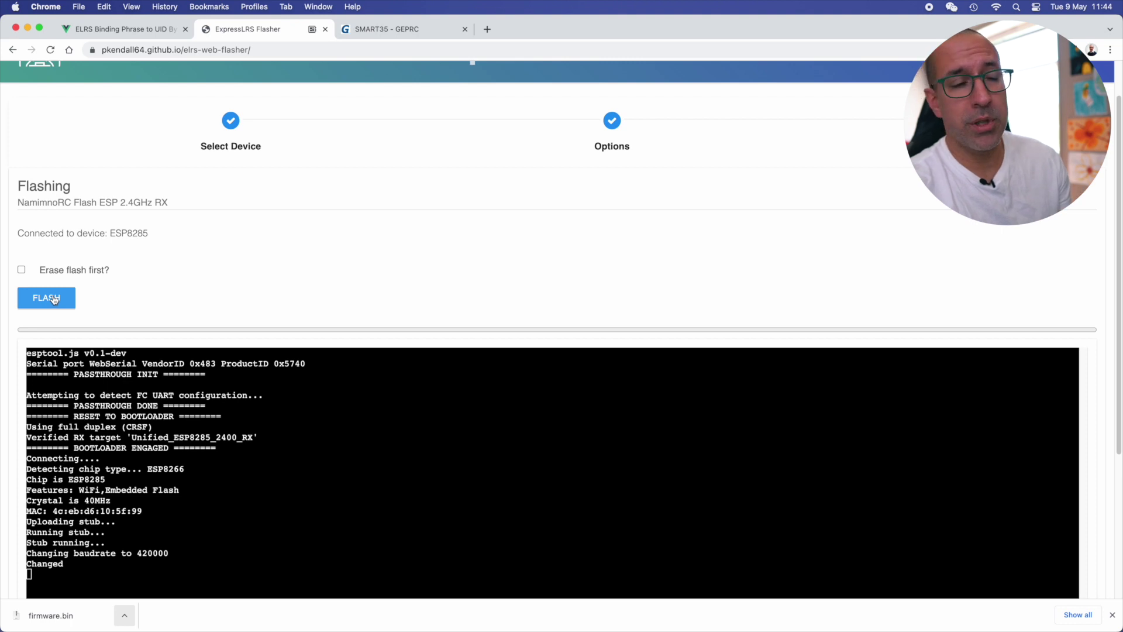
left_click(54, 299)
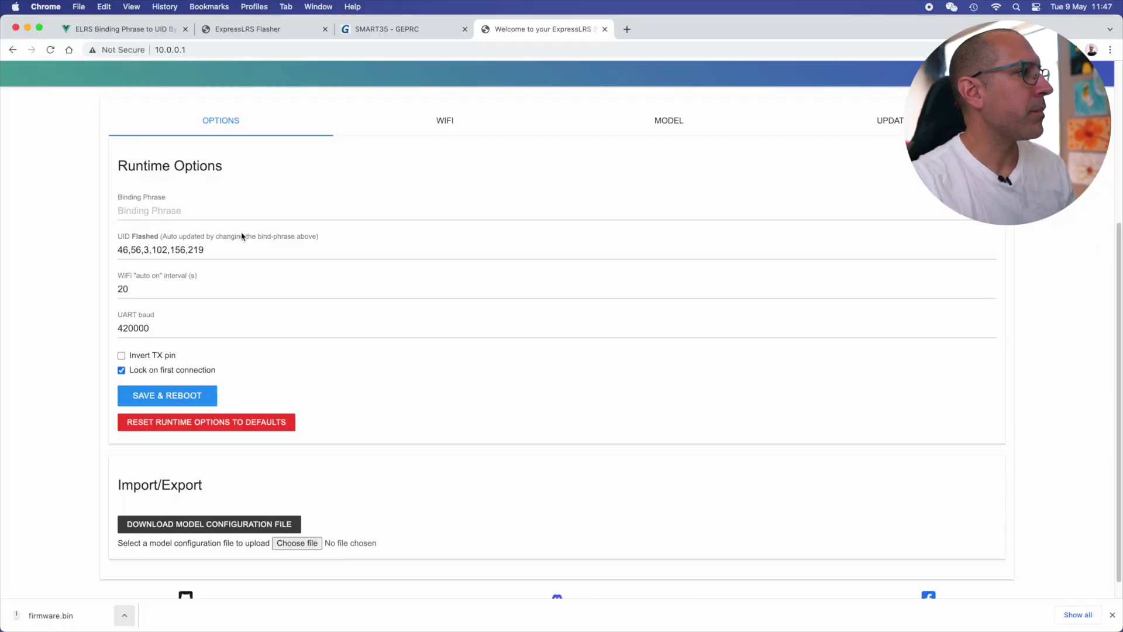
left_click(156, 30)
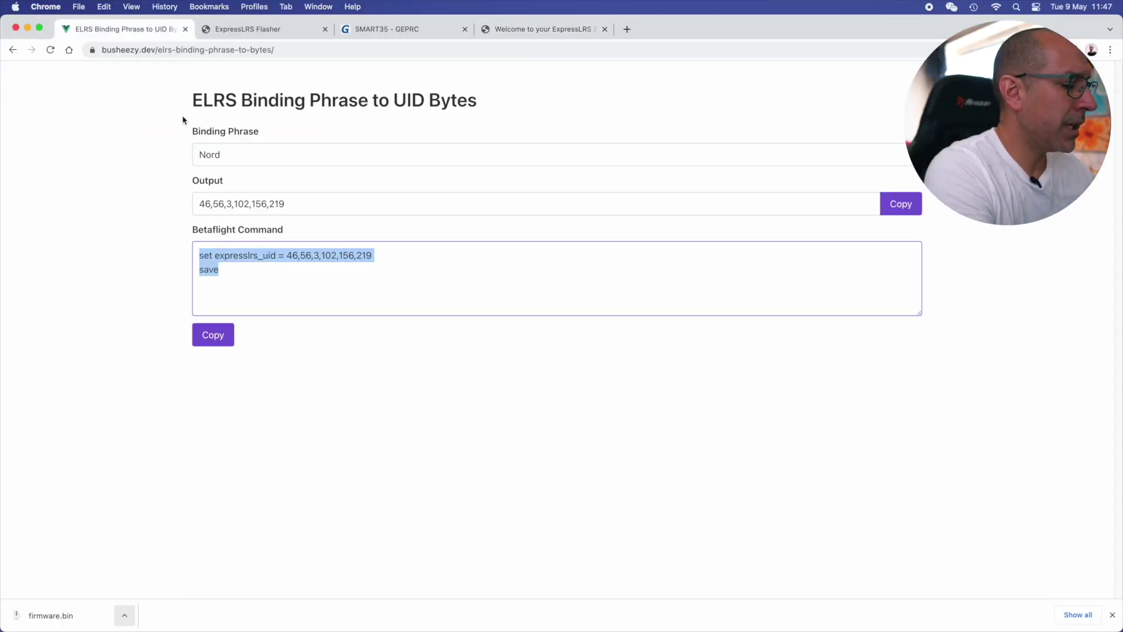
left_click(221, 154)
type("F")
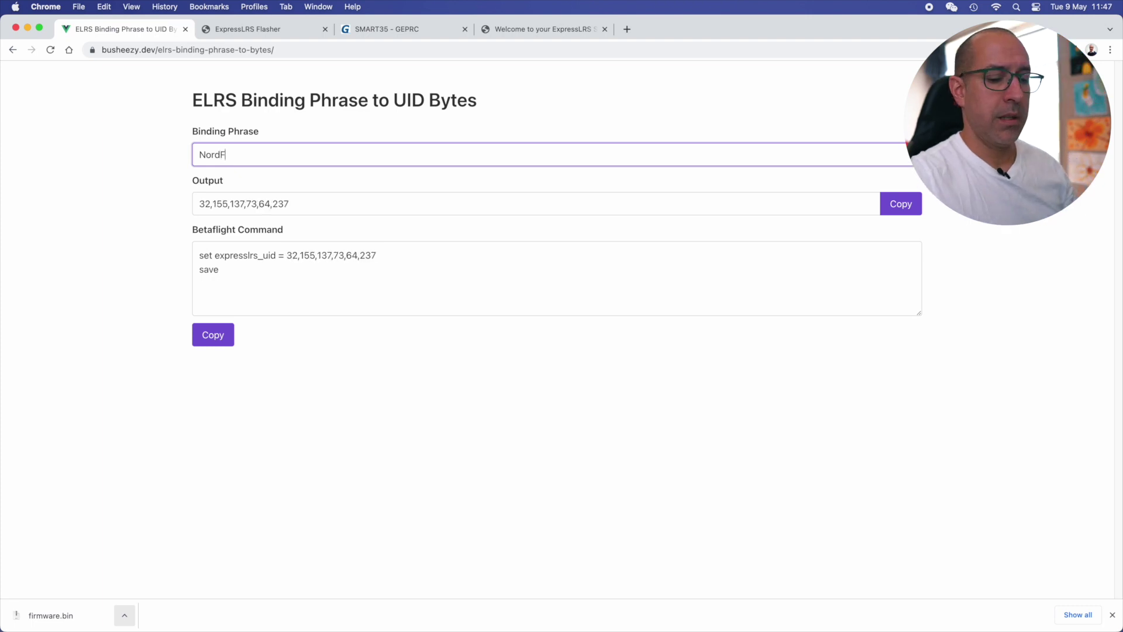
type("PV")
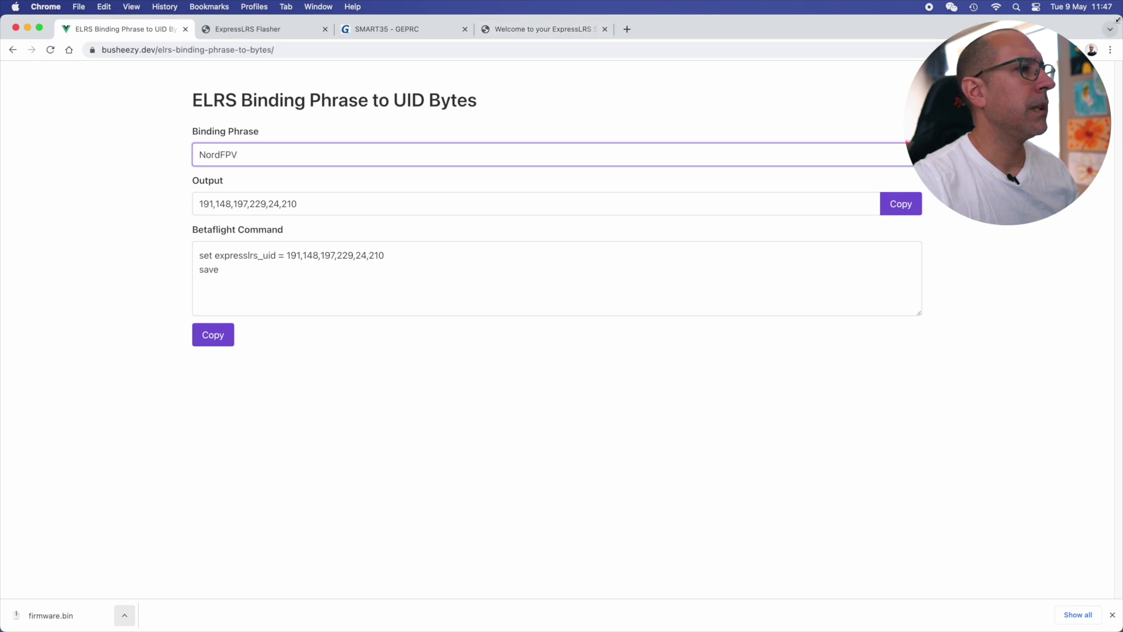
double_click(1100, 32)
left_click_drag(507, 32, 746, 41)
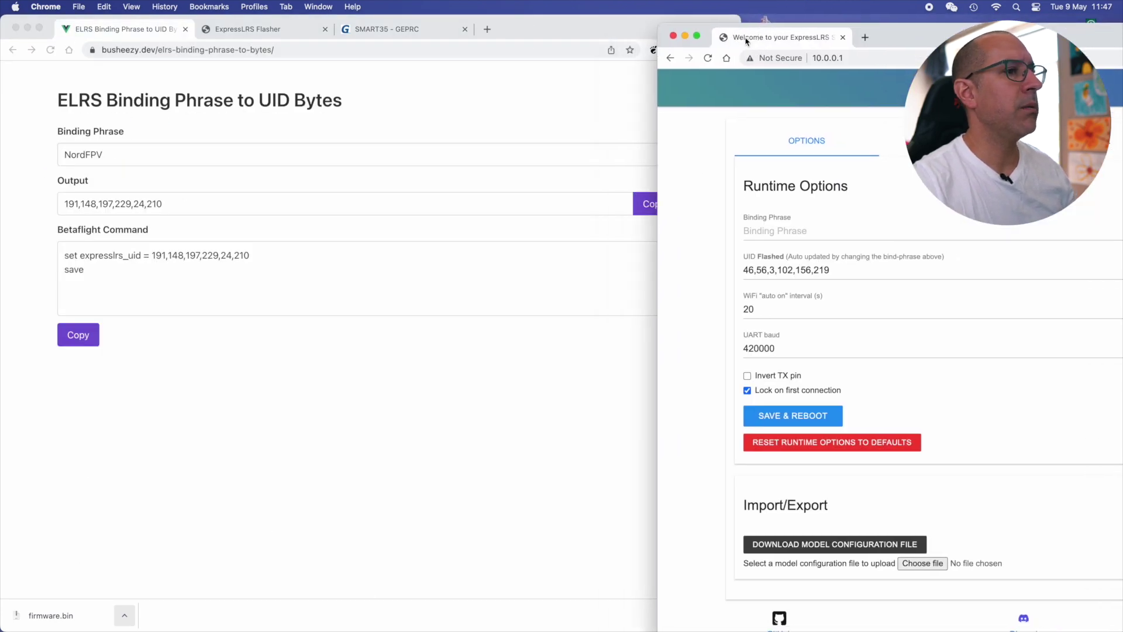
- Enter binding phrase NordFPV on the receiver page, then save and reboot the receiver
left_click(781, 230)
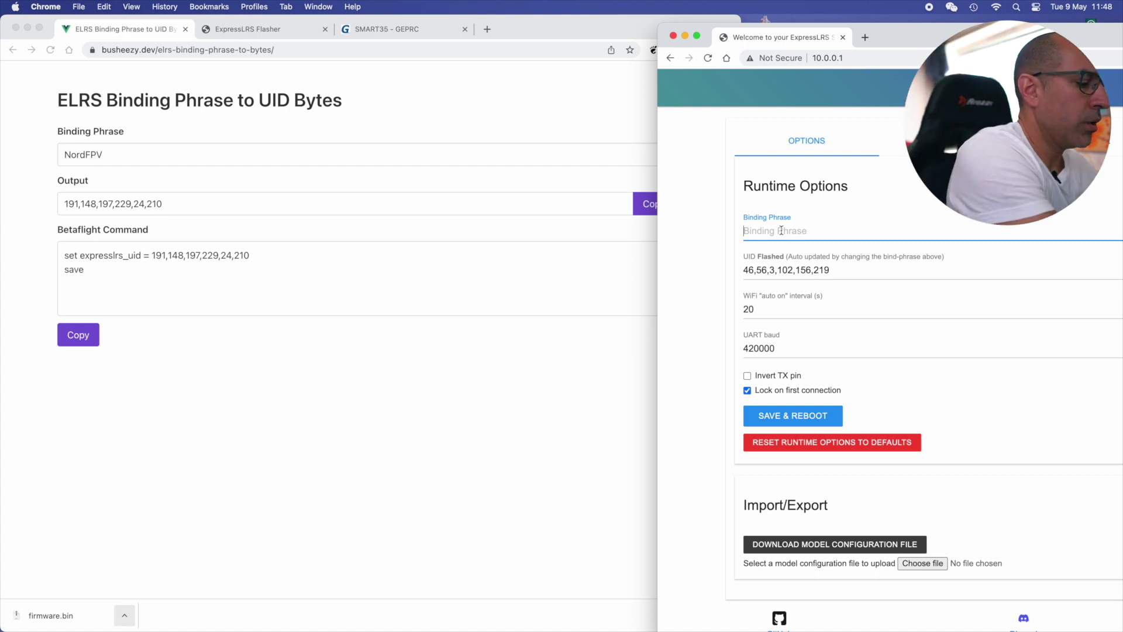
type("Nord")
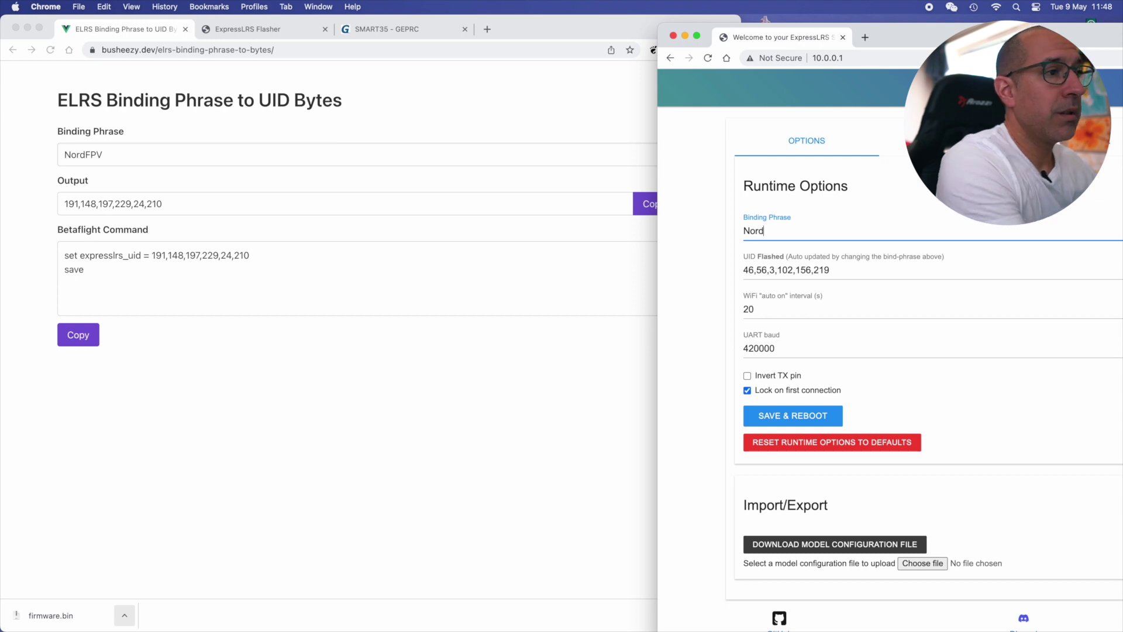
type("FPV")
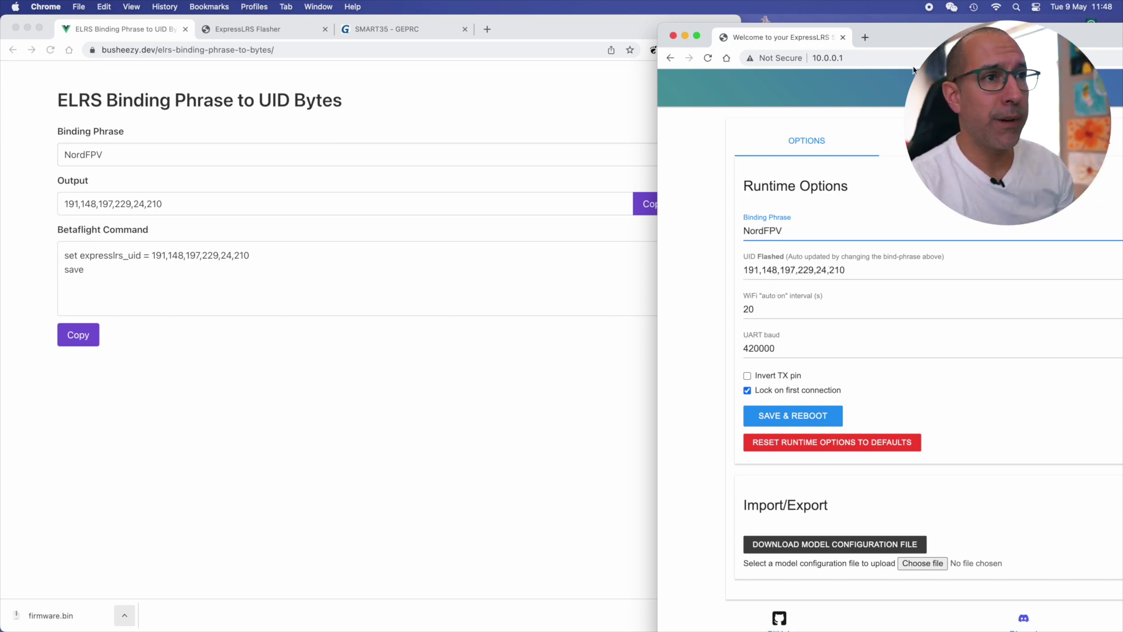
left_click_drag(921, 43, 850, 35)
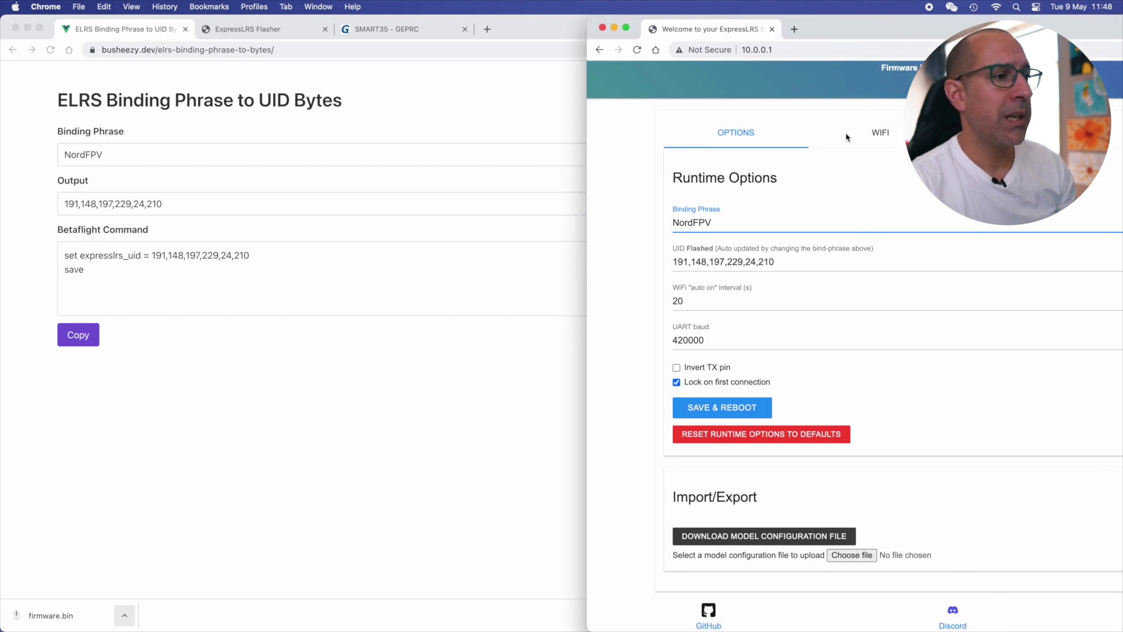
left_click(719, 411)
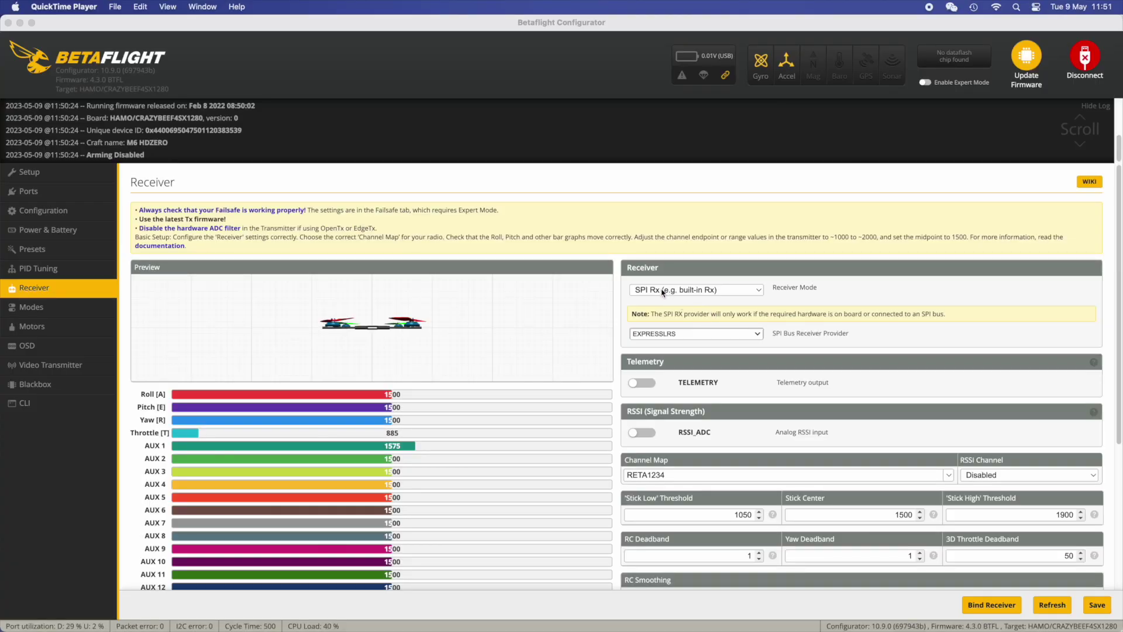
- Keep Receiver Mode on SPI Rx (built-in Rx) and switch to the CLI tab
left_click(650, 294)
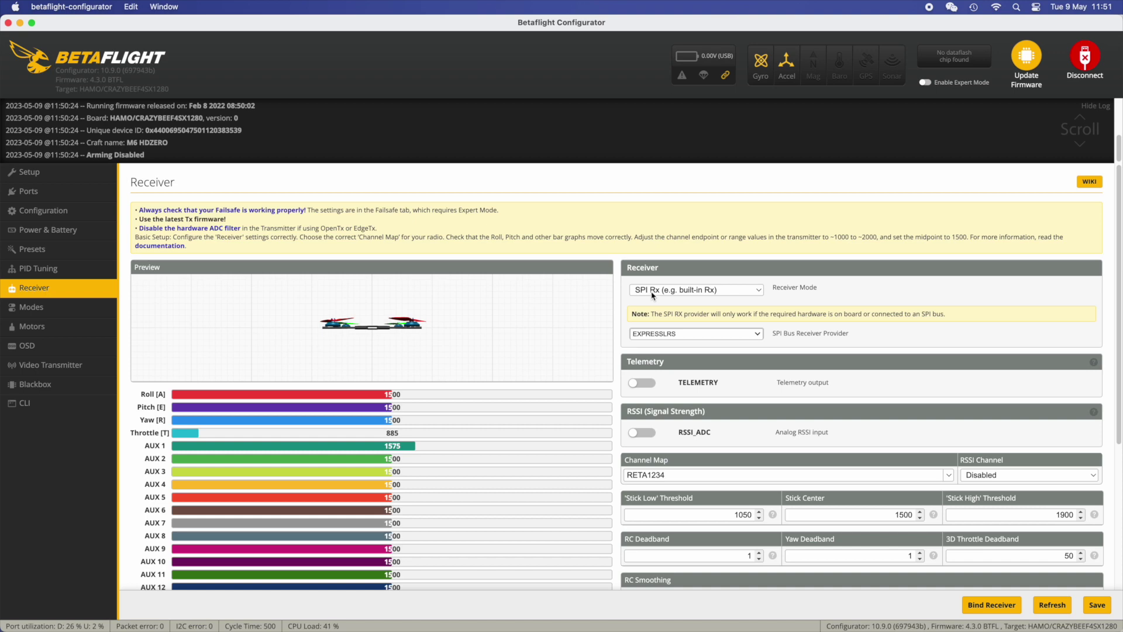
left_click(652, 294)
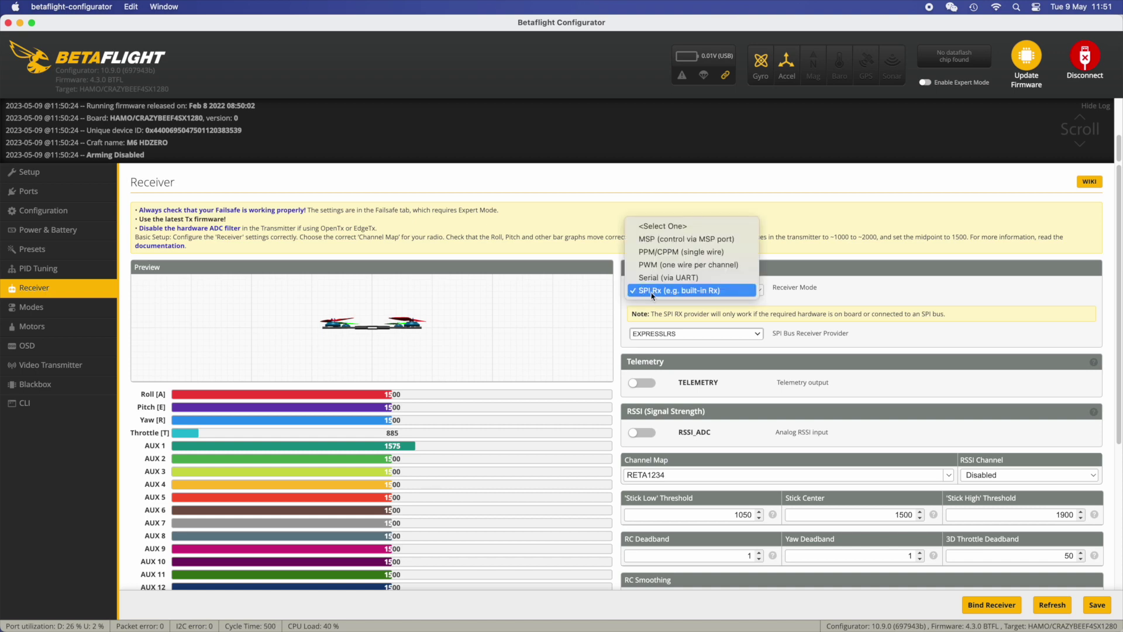
left_click(677, 292)
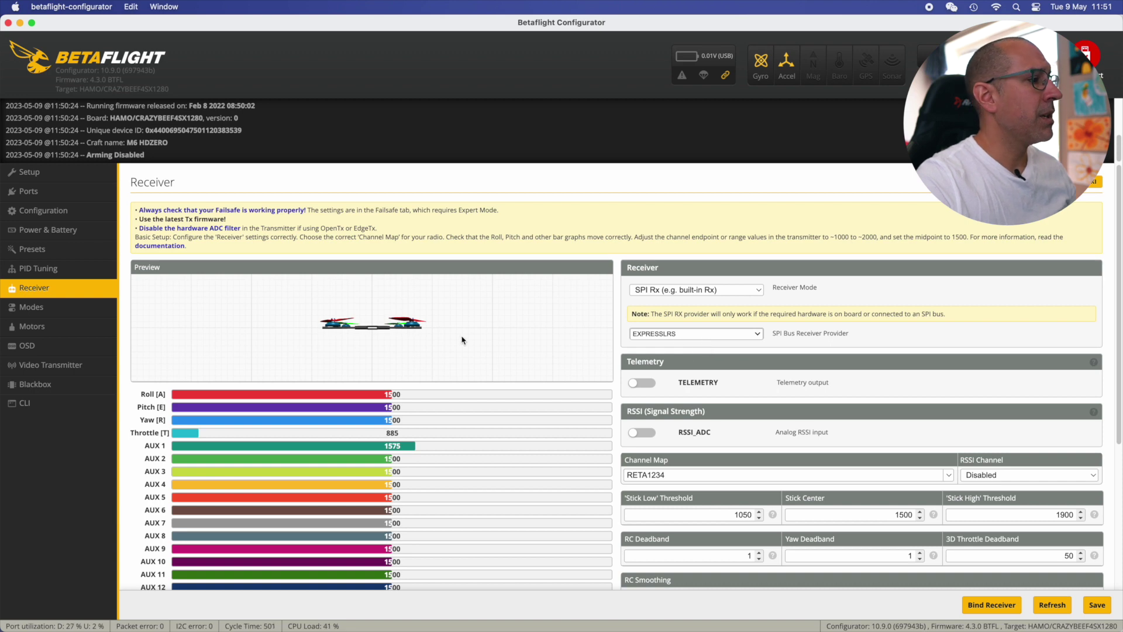
left_click(59, 403)
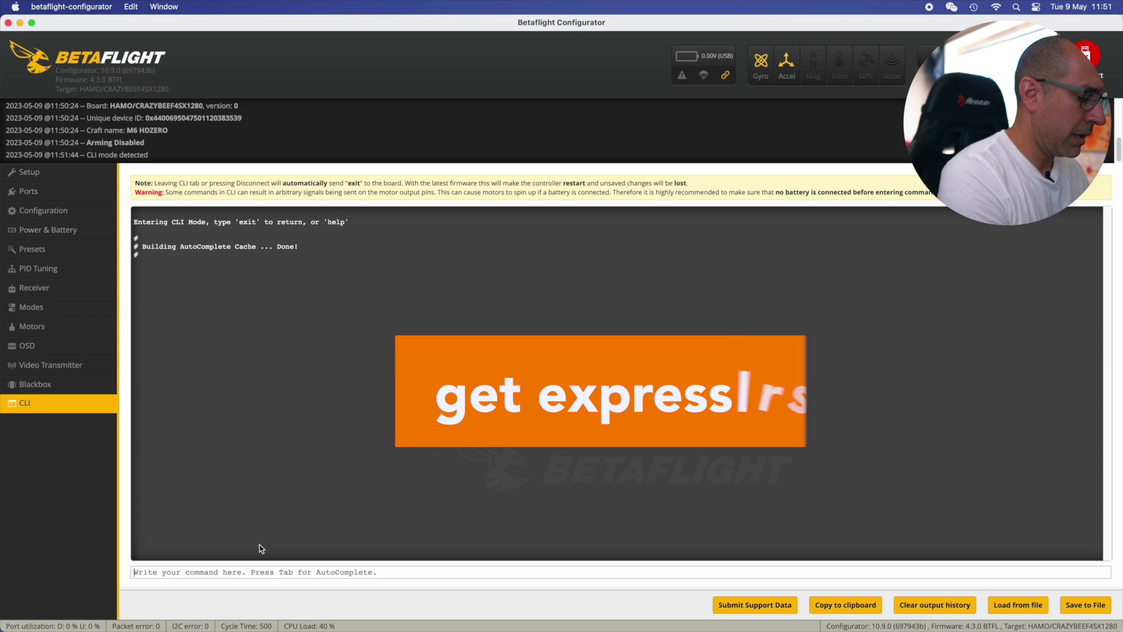
type("get expre")
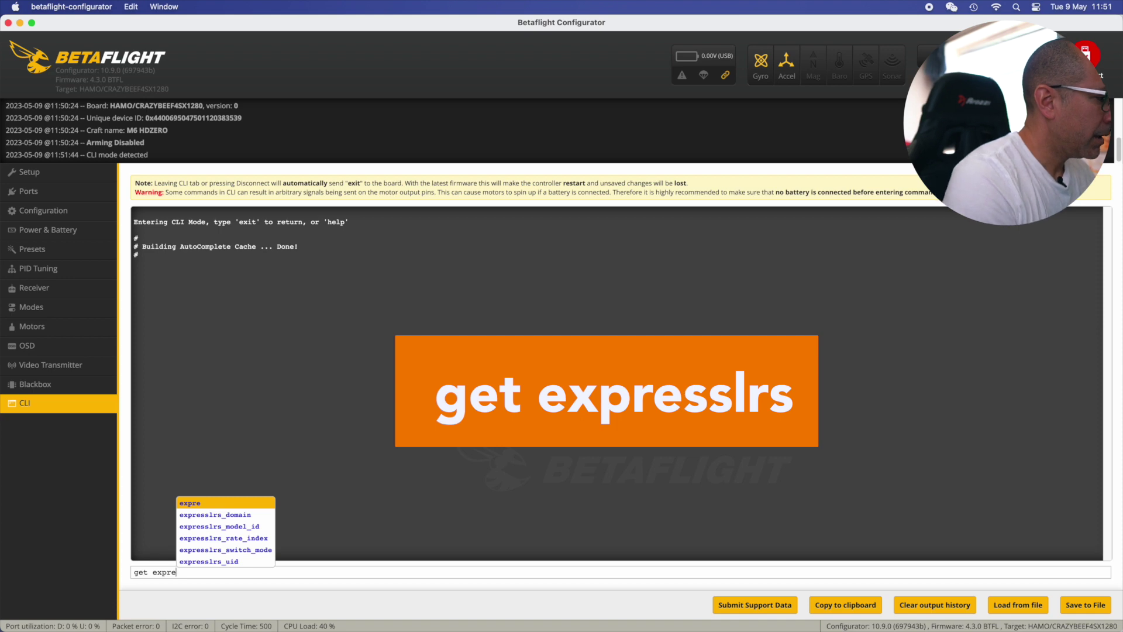
type("sl")
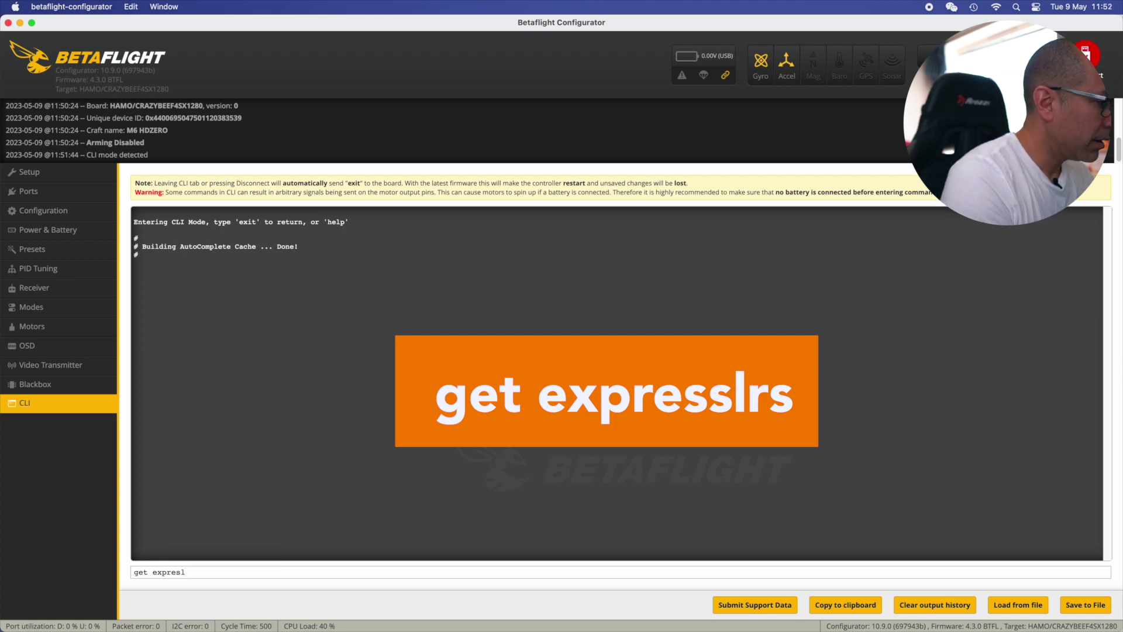
key("BackSpace")
type("slrs")
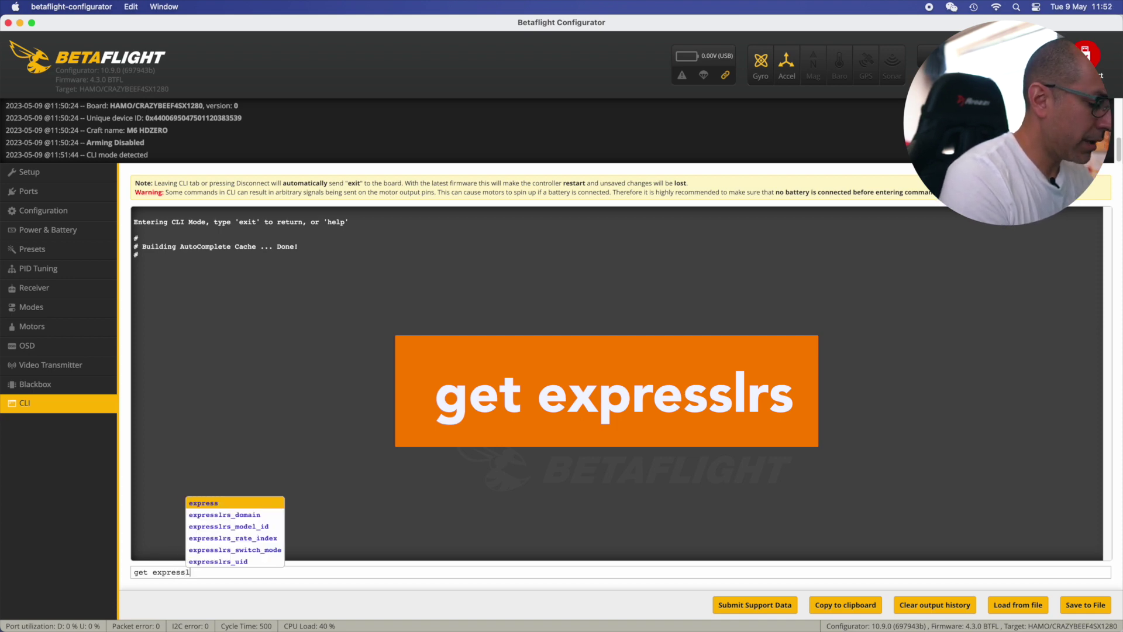
key("Return")
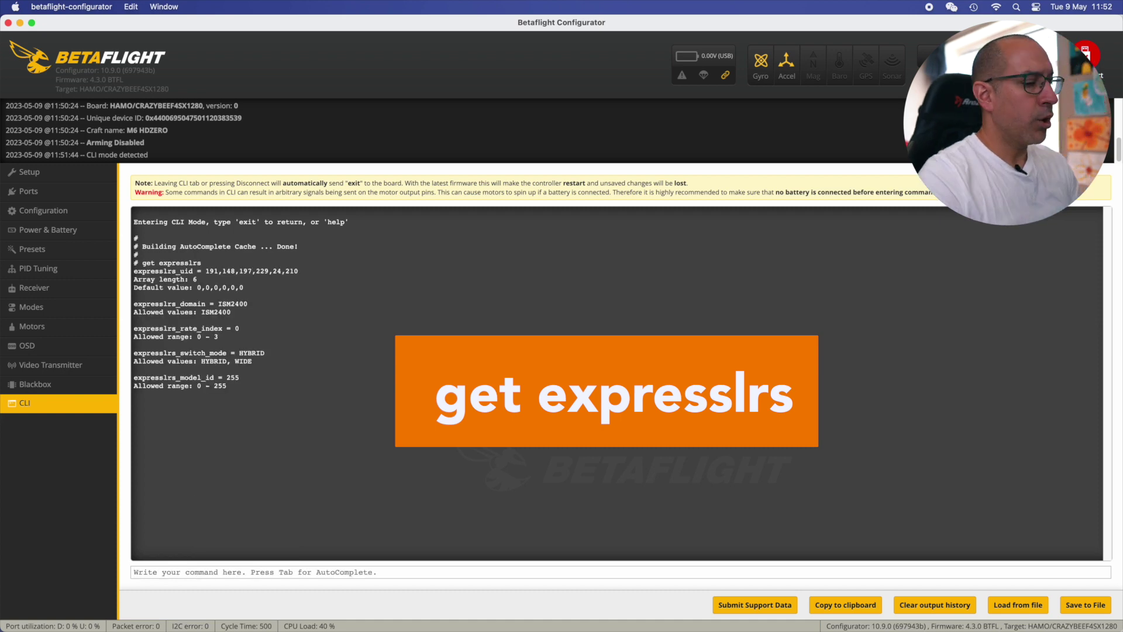
left_click(208, 271)
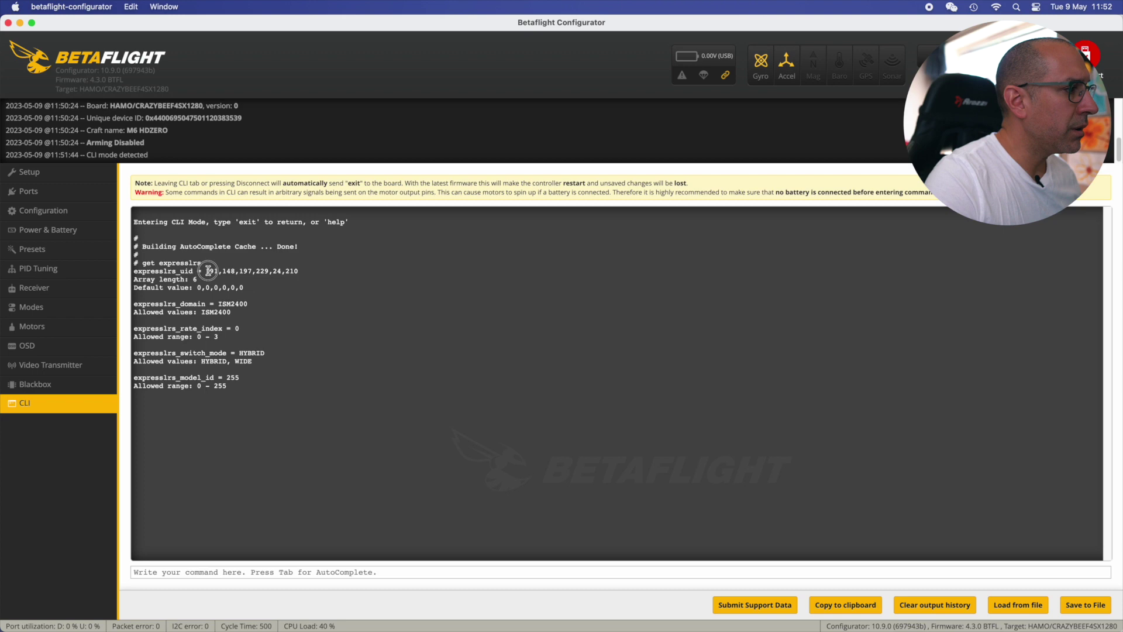
left_click_drag(208, 271, 297, 273)
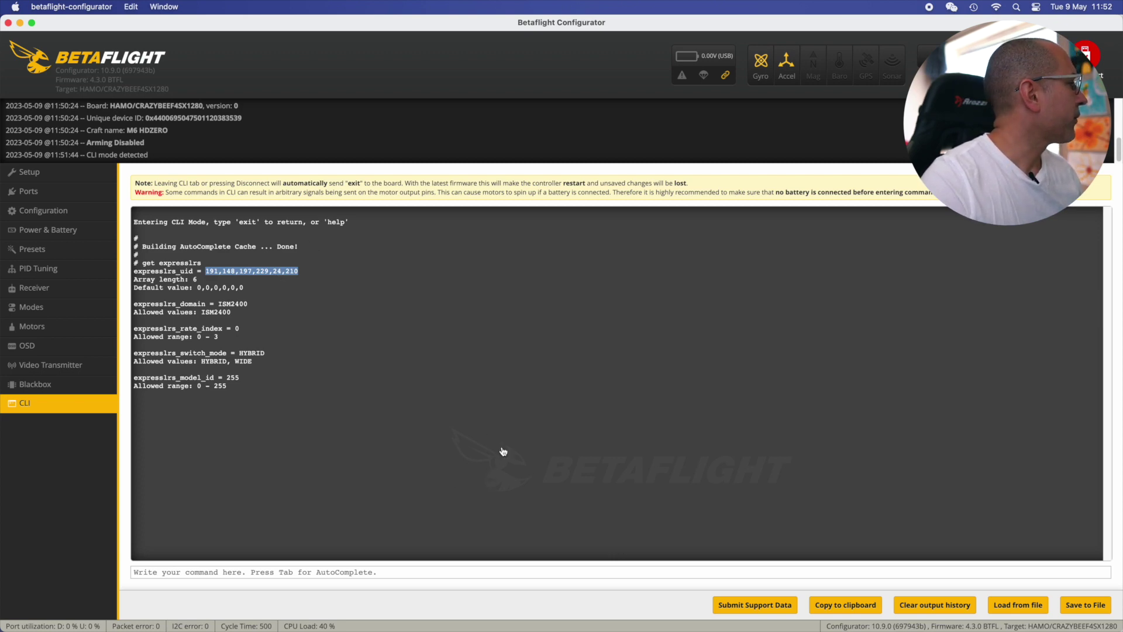
key("super+Tab")
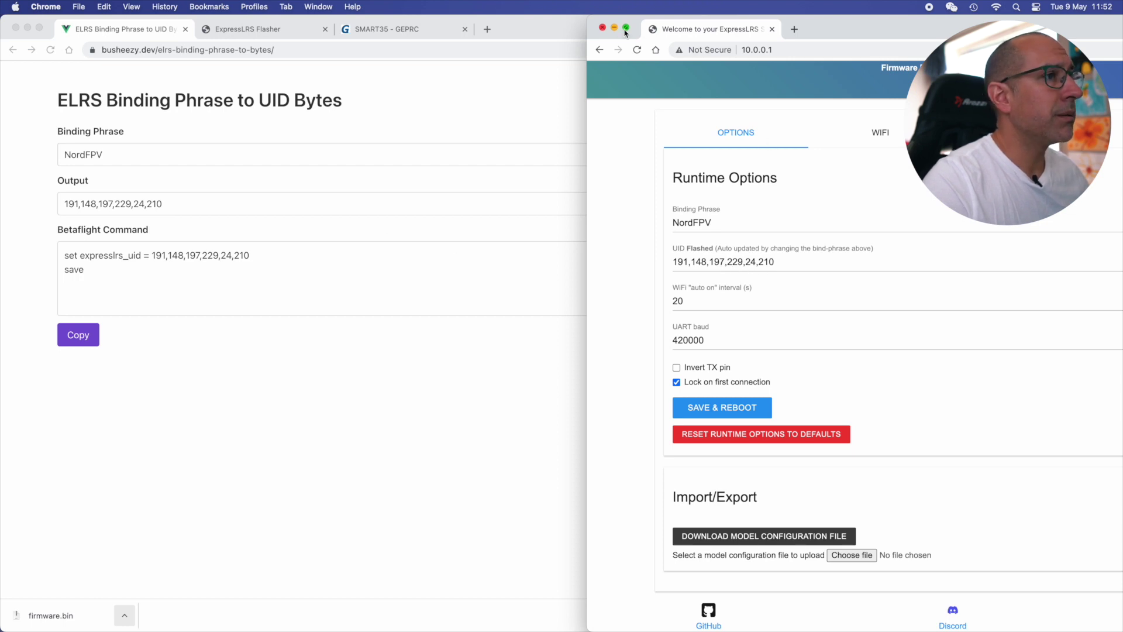
- Close the receiver window and select the Betaflight set-UID command on the converter page
left_click(603, 28)
left_click(948, 494)
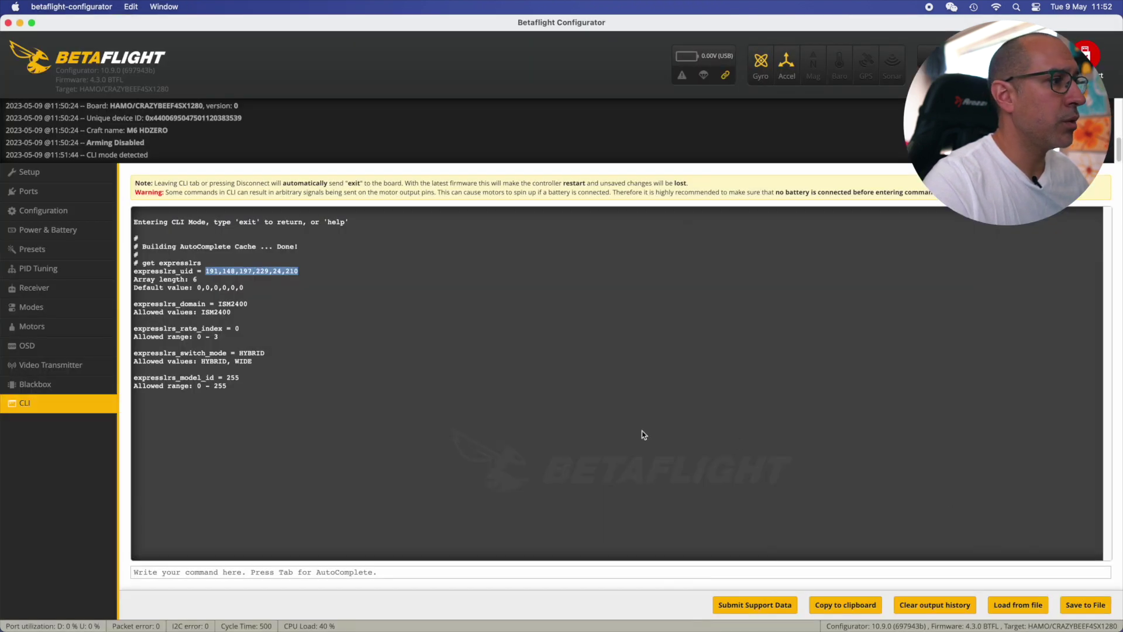
double_click(166, 26)
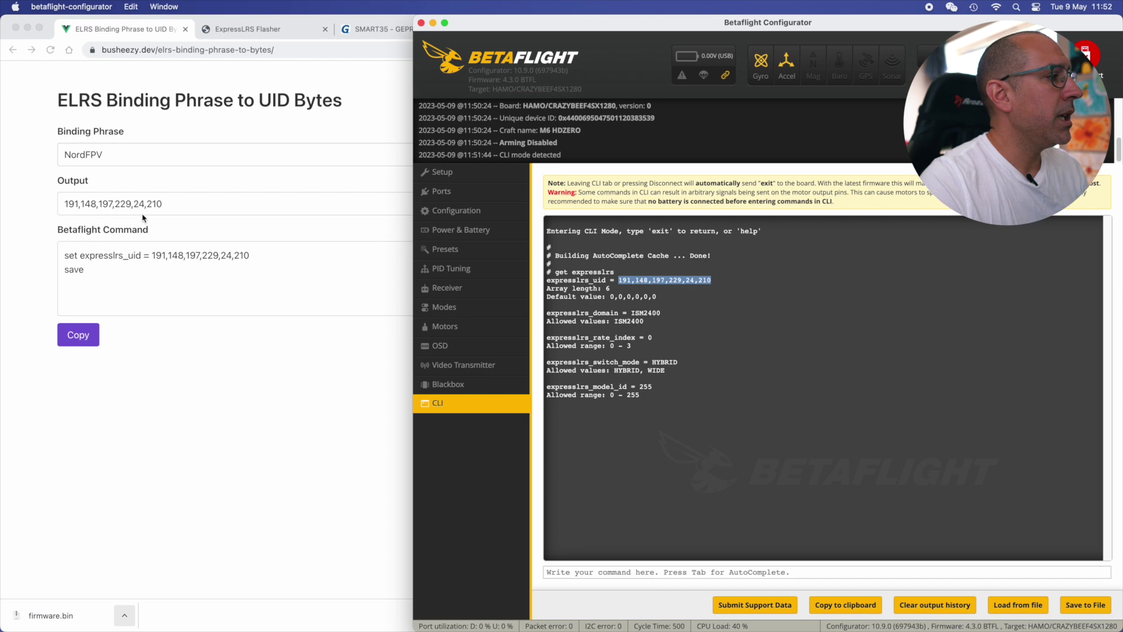
left_click(122, 156)
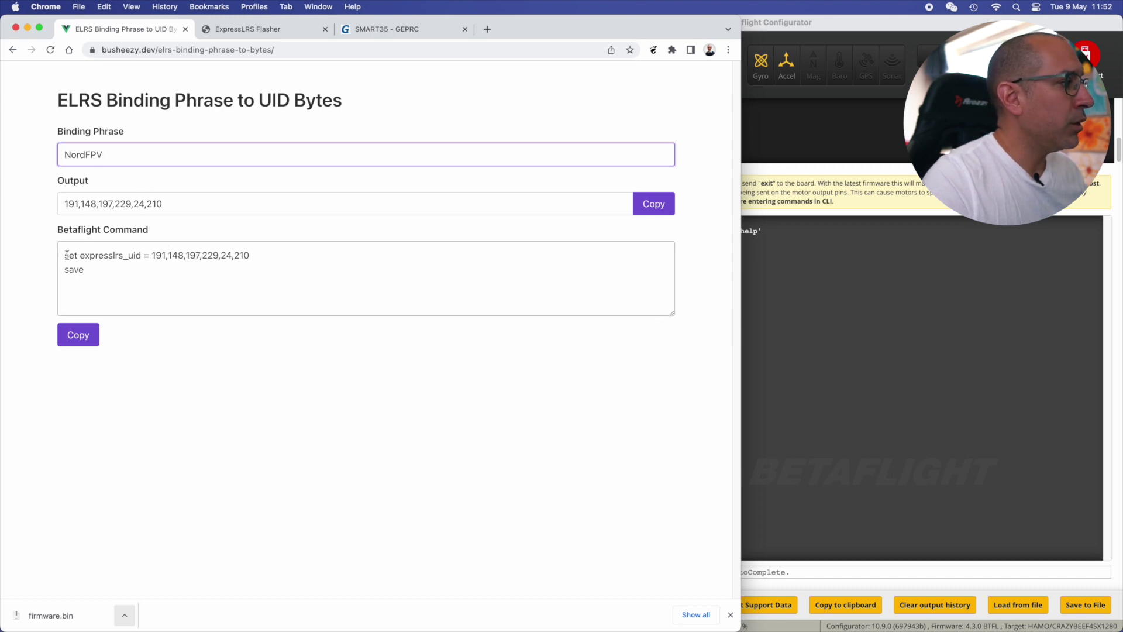
left_click_drag(67, 255, 97, 269)
key("super+c")
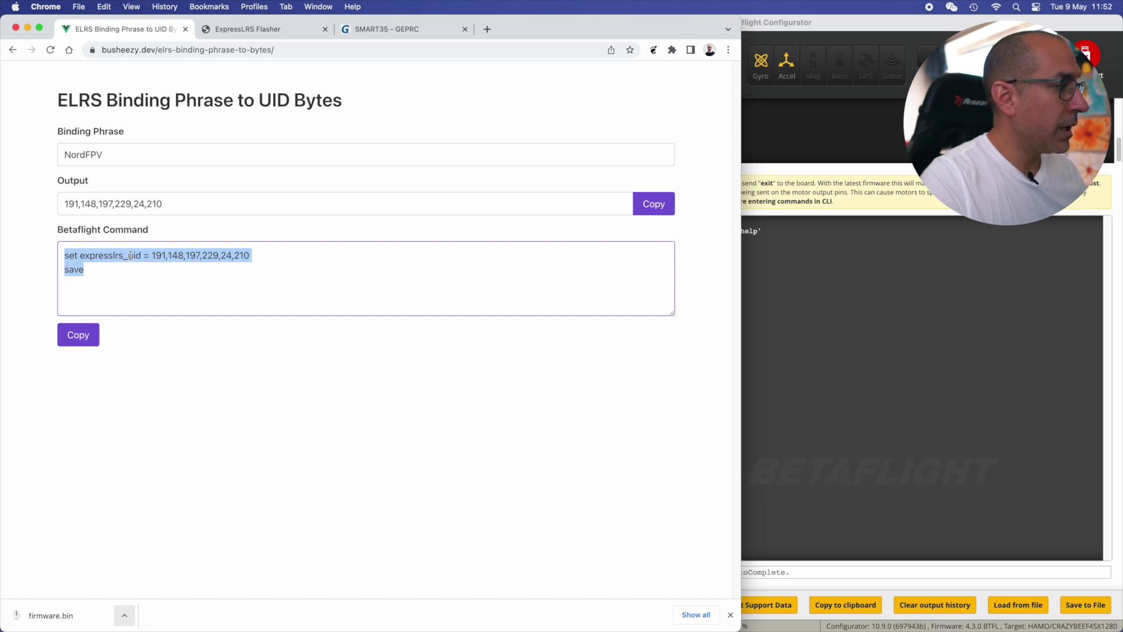
- Paste the expresslrs_uid set-and-save command into the Betaflight CLI and run it
left_click(791, 346)
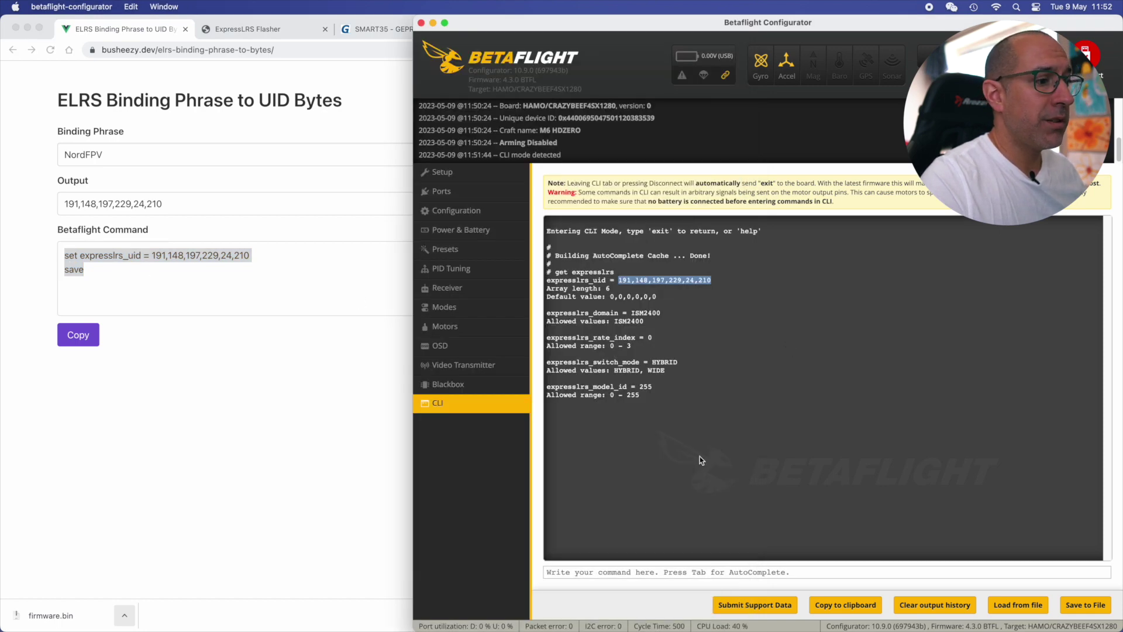
left_click(610, 572)
key("super+v")
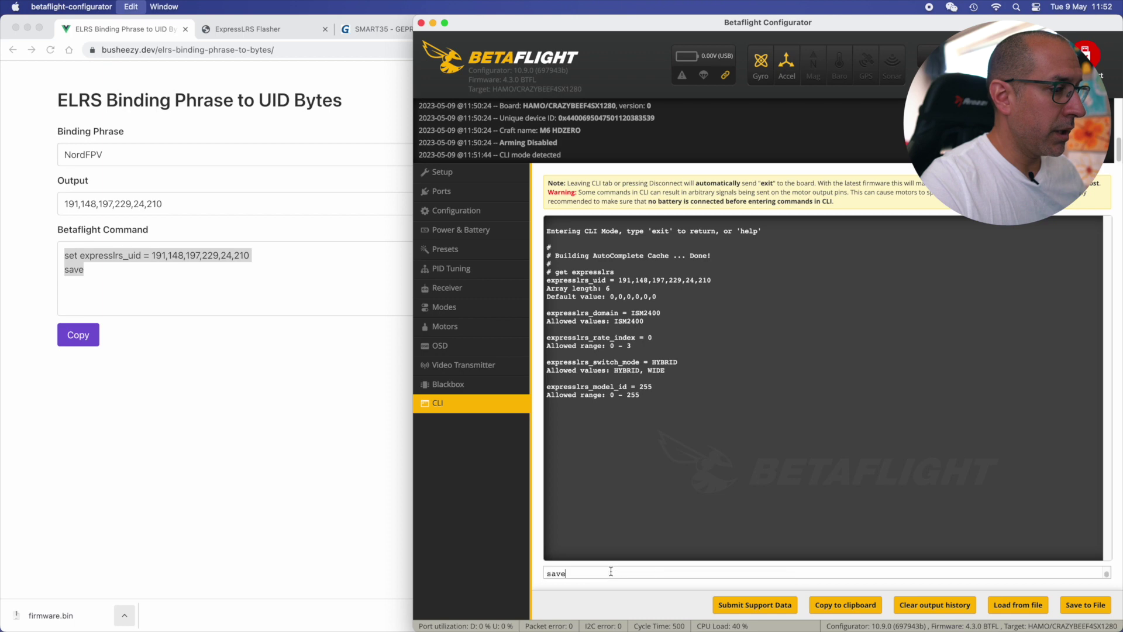
key("Return")
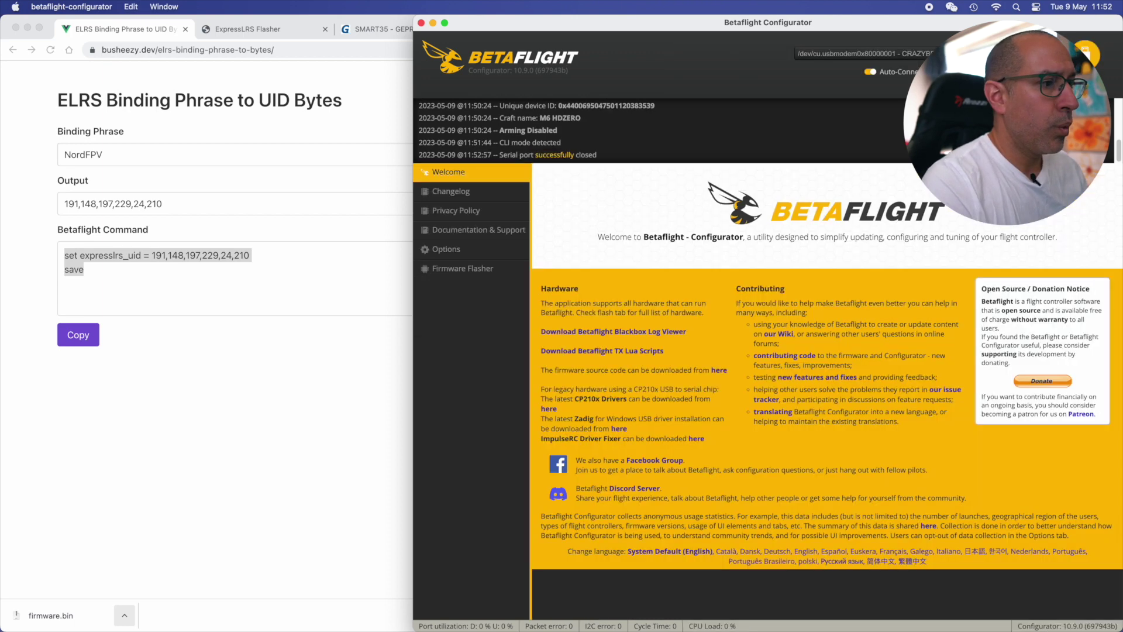